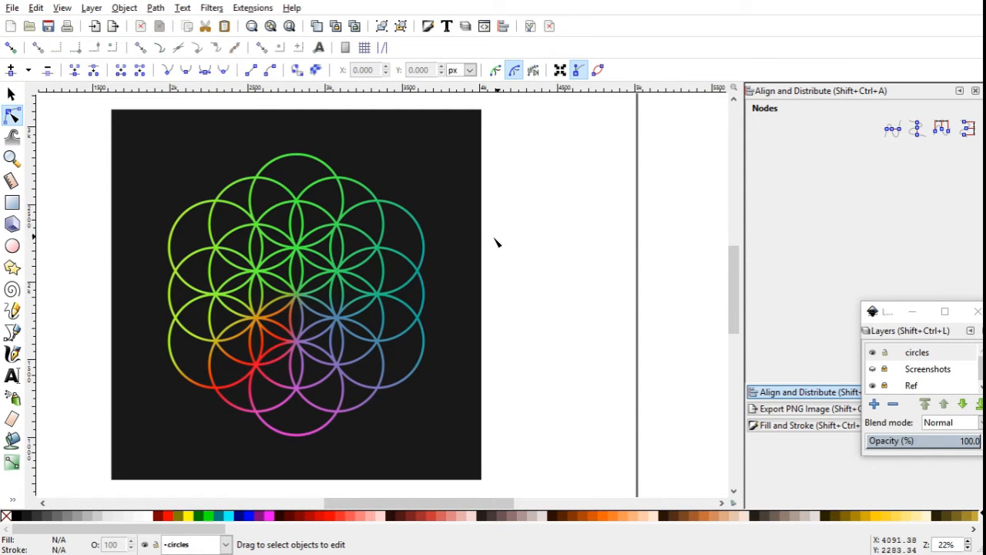
Step: Draw an unfilled circle about 605 px in diameter with a red outline on the page beside the reference image
{"action": "left_click", "coordinate": [453, 248]}
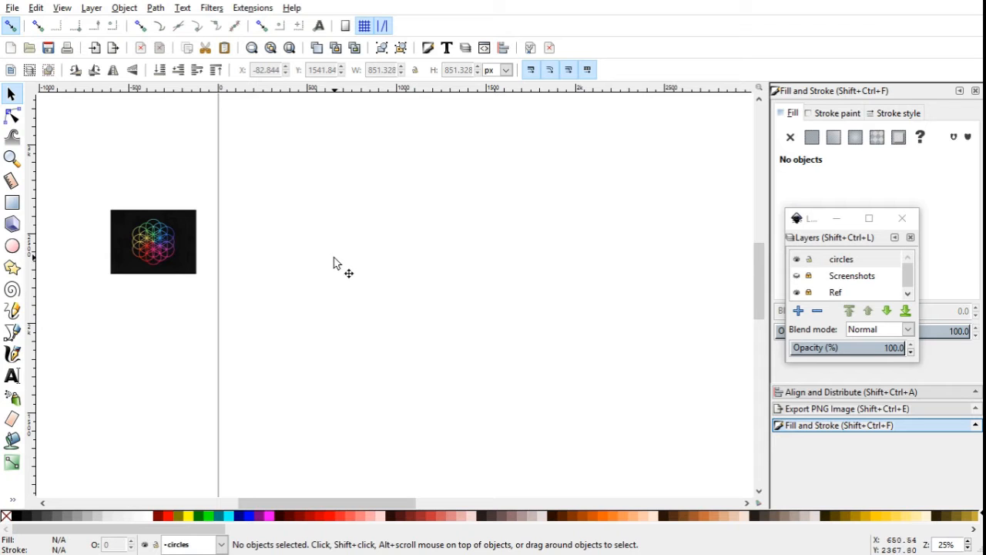
{"action": "left_click", "coordinate": [12, 246]}
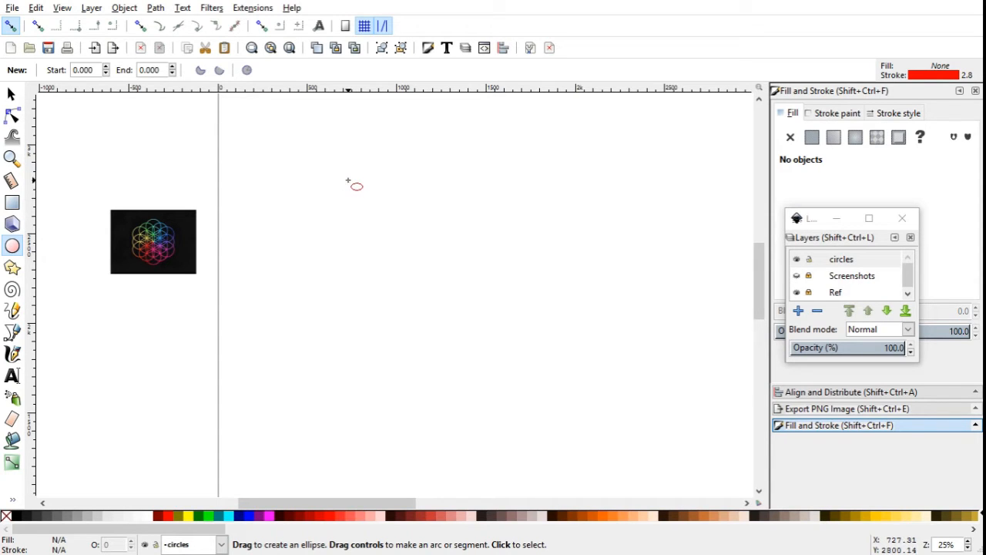
{"action": "key", "text": "ctrl"}
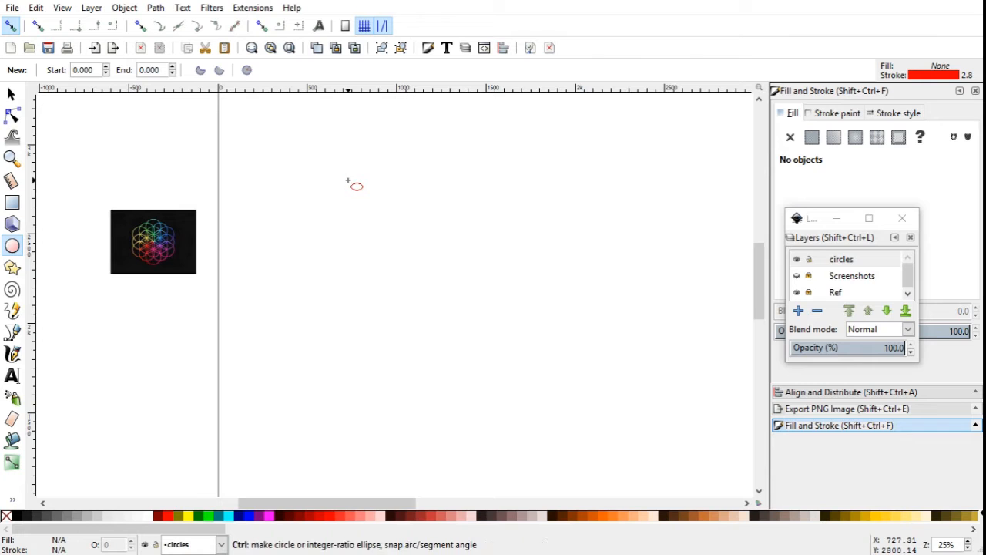
{"action": "left_click_drag", "start_coordinate": [348, 181], "coordinate": [464, 287]}
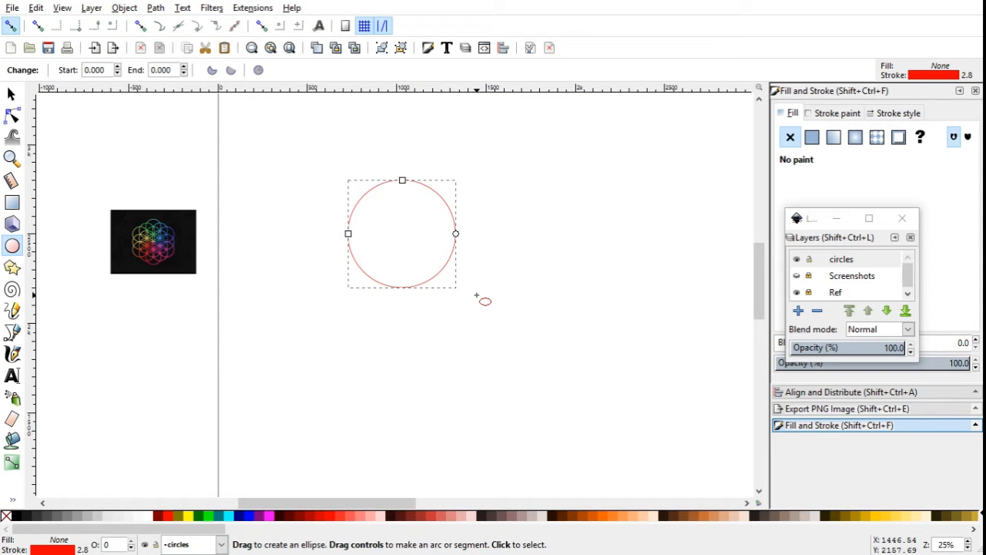
{"action": "key", "text": "ctrl"}
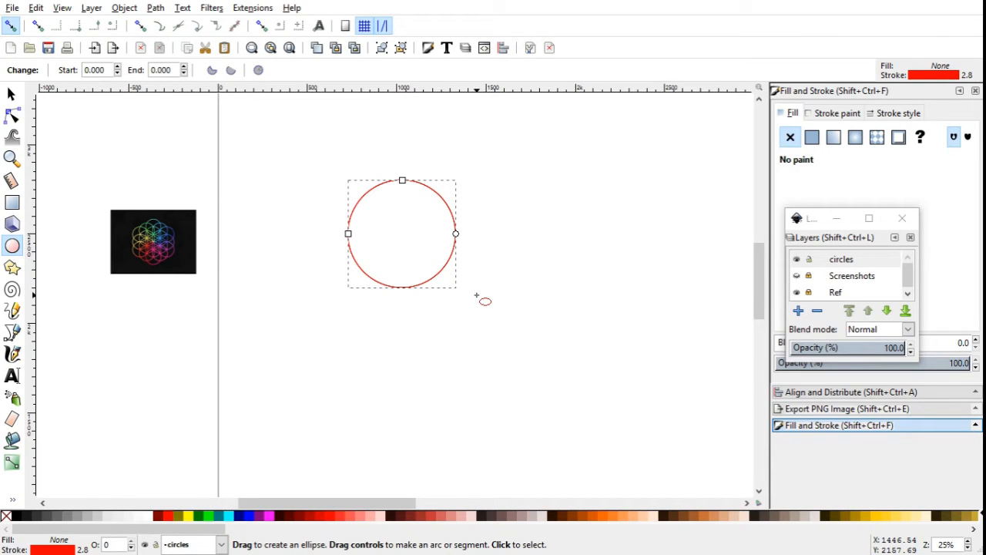
Step: Make four duplicates of the red circle and spread them apart around the original on the canvas
{"action": "left_click", "coordinate": [11, 94]}
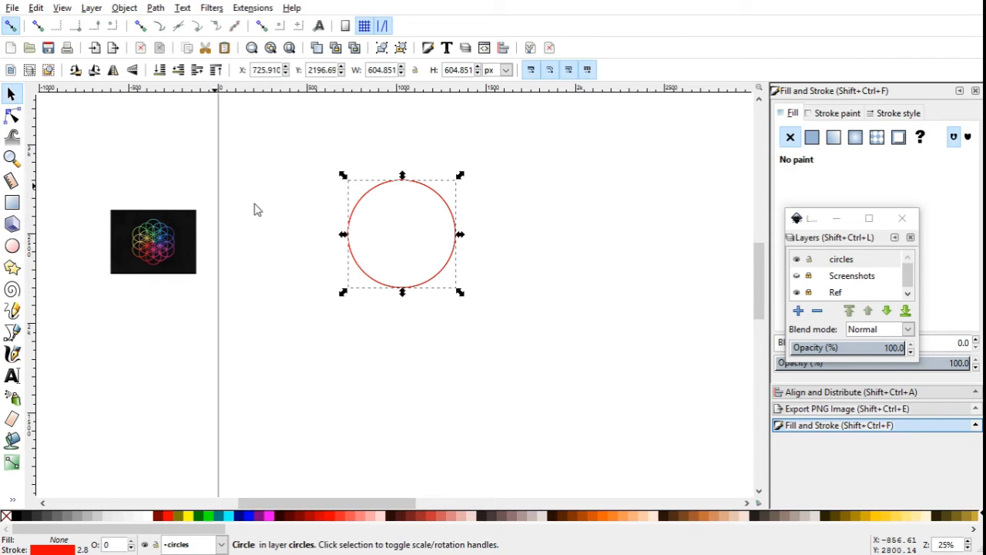
{"action": "key", "text": "ctrl+d"}
{"action": "left_click_drag", "start_coordinate": [375, 281], "coordinate": [536, 310]}
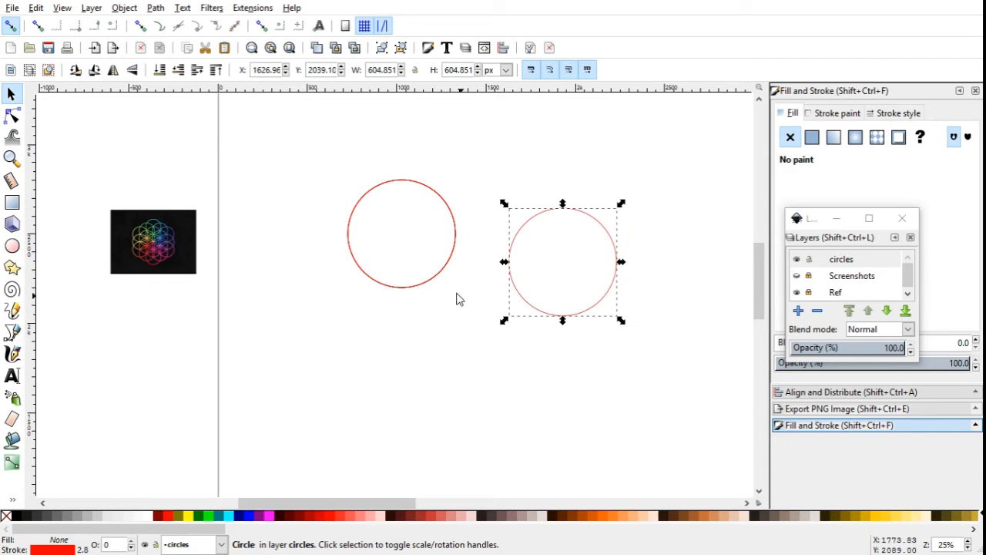
{"action": "left_click_drag", "start_coordinate": [417, 282], "coordinate": [242, 407]}
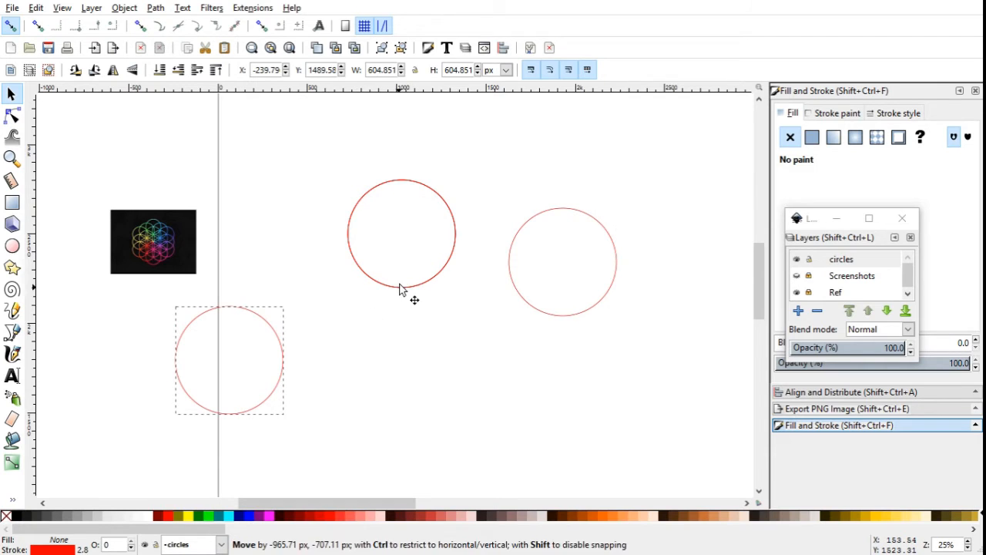
{"action": "left_click_drag", "start_coordinate": [399, 291], "coordinate": [595, 464]}
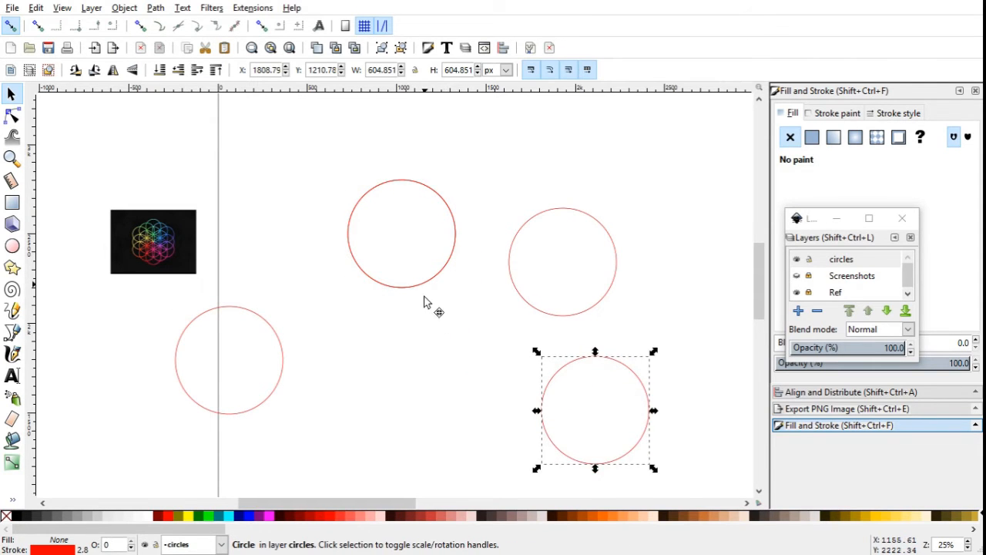
{"action": "left_click_drag", "start_coordinate": [424, 302], "coordinate": [418, 501]}
{"action": "left_click", "coordinate": [474, 348]}
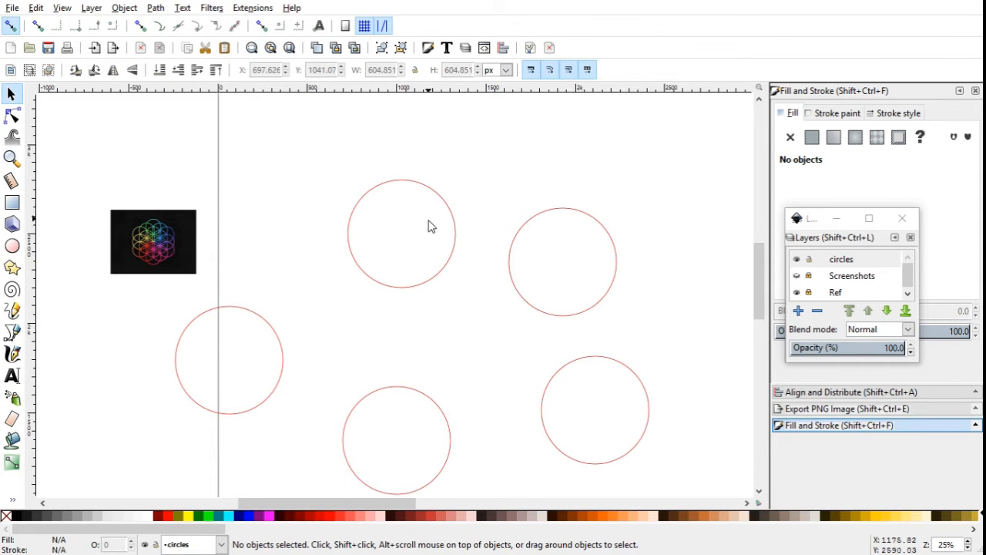
Step: Enable bounding box snapping, including edges, corners, edge midpoints and centers
{"action": "scroll", "coordinate": [141, 245], "scroll_direction": "up", "scroll_amount": 4, "text": "ctrl"}
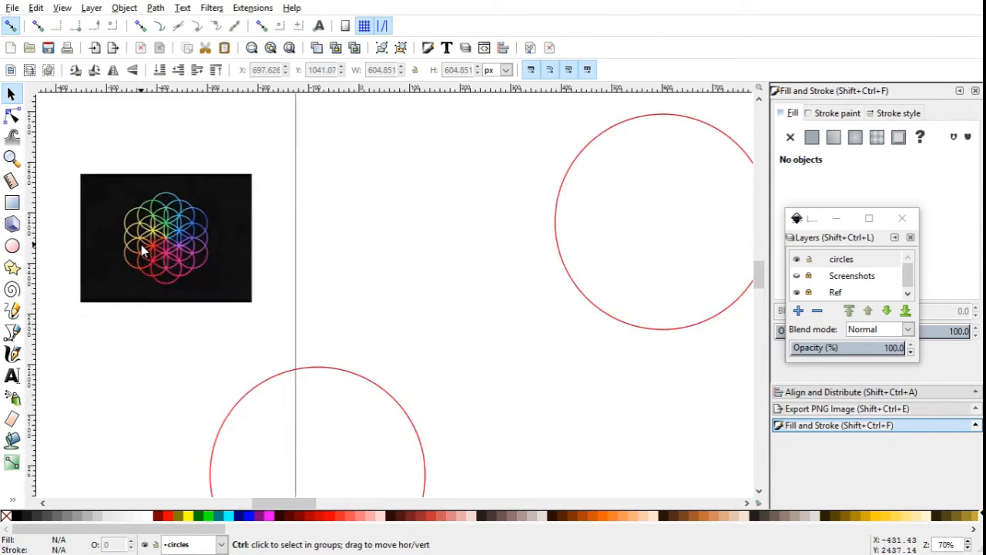
{"action": "scroll", "coordinate": [177, 206], "scroll_direction": "down", "scroll_amount": 5, "text": "ctrl"}
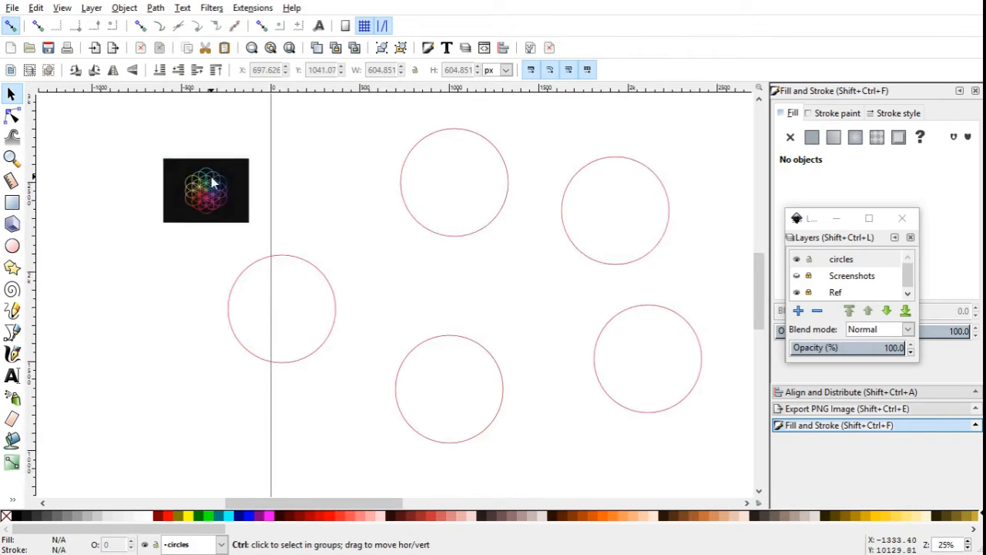
{"action": "scroll", "coordinate": [434, 157], "scroll_direction": "up", "scroll_amount": 1, "text": "ctrl"}
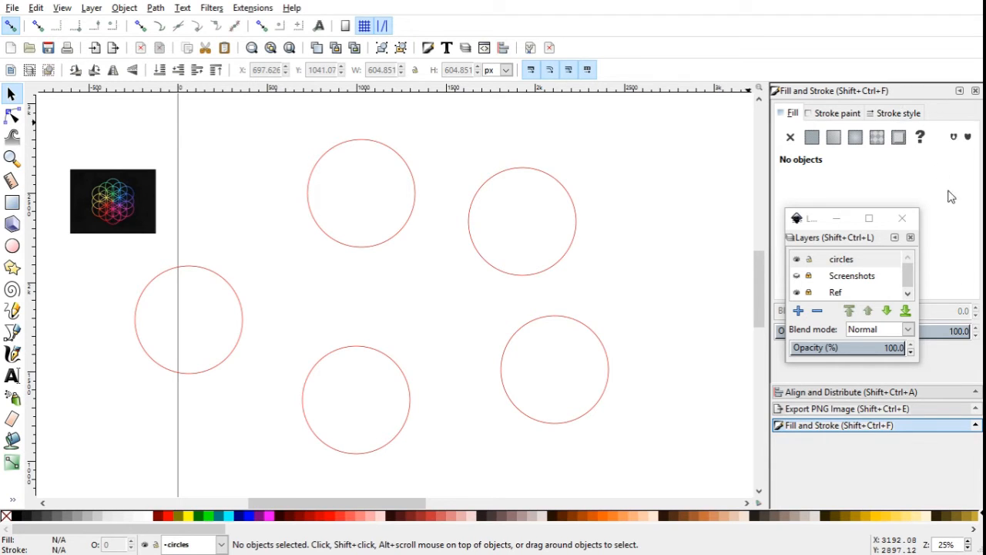
{"action": "left_click", "coordinate": [41, 29]}
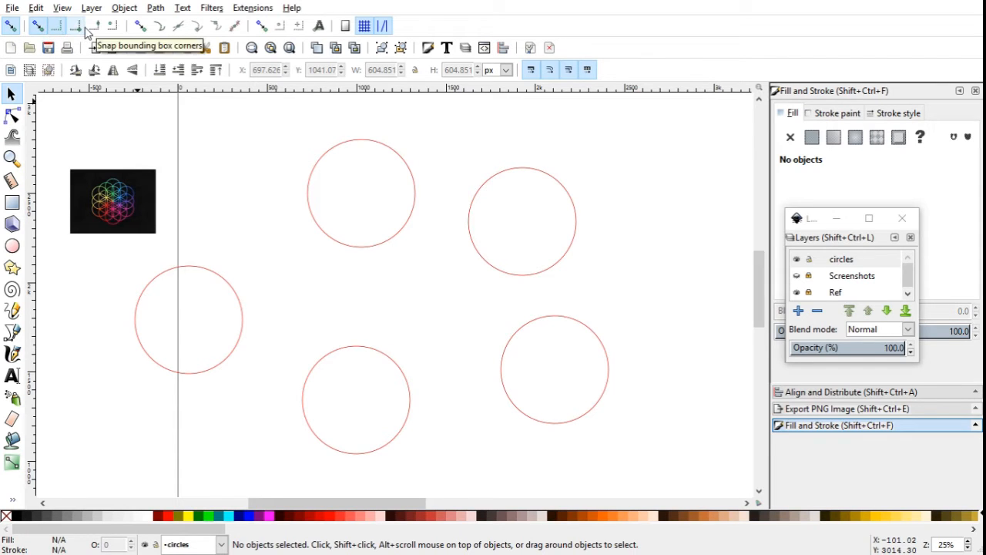
{"action": "left_click", "coordinate": [80, 27]}
{"action": "left_click", "coordinate": [95, 27]}
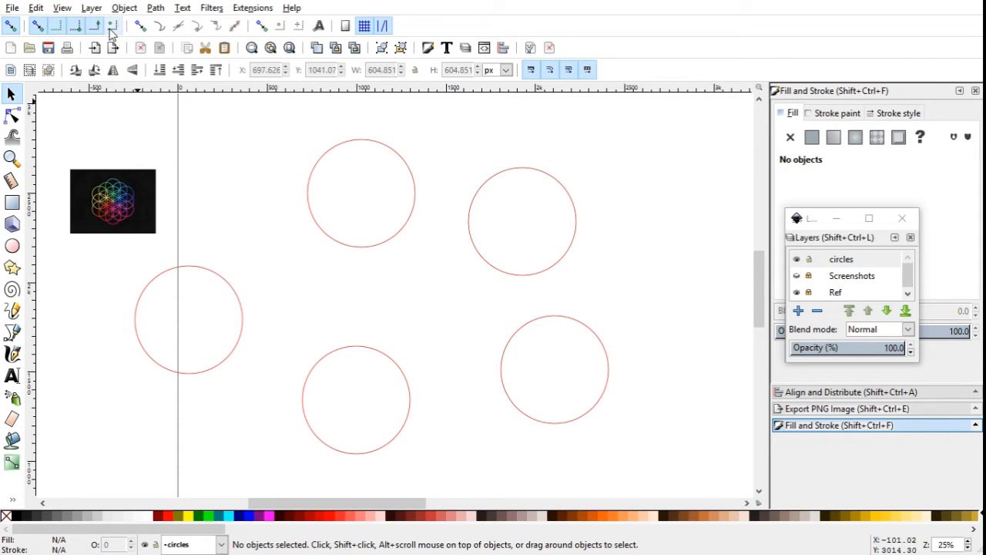
{"action": "left_click", "coordinate": [112, 28]}
Step: Enable snapping for nodes, paths, path intersections, cusp nodes, smooth nodes, line midpoints and other points
{"action": "left_click", "coordinate": [138, 27]}
{"action": "left_click", "coordinate": [158, 28]}
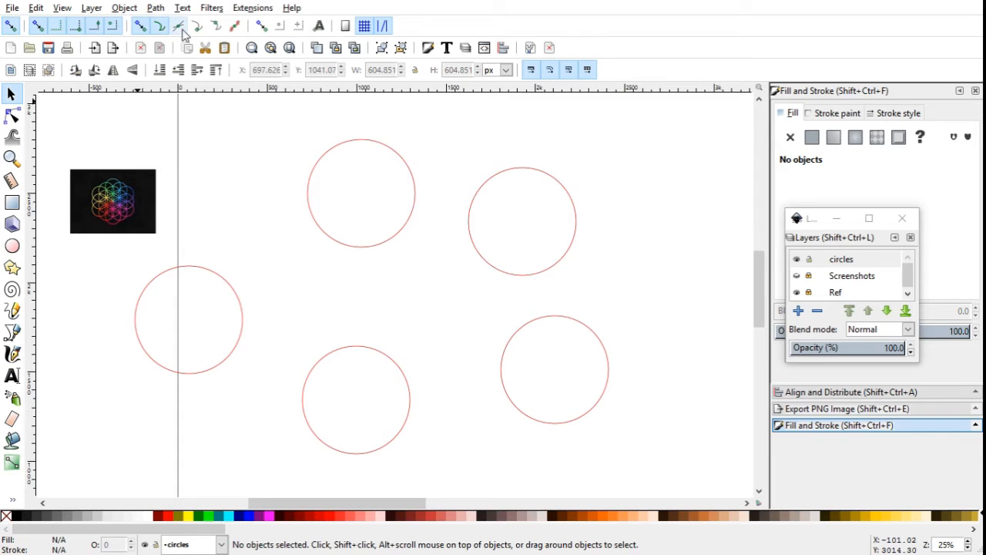
{"action": "left_click", "coordinate": [178, 27]}
{"action": "left_click", "coordinate": [198, 27]}
{"action": "left_click", "coordinate": [217, 27]}
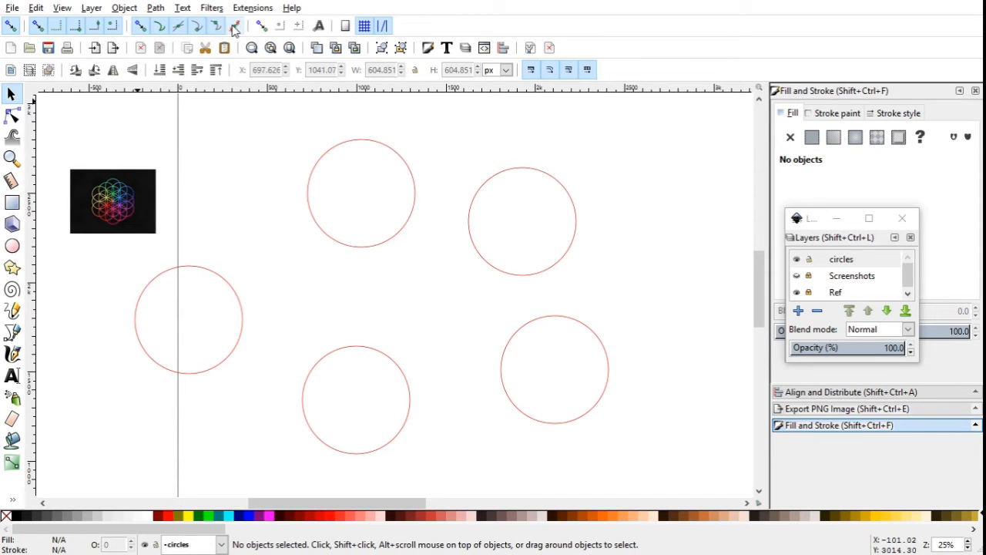
{"action": "left_click", "coordinate": [235, 27]}
{"action": "left_click", "coordinate": [262, 26]}
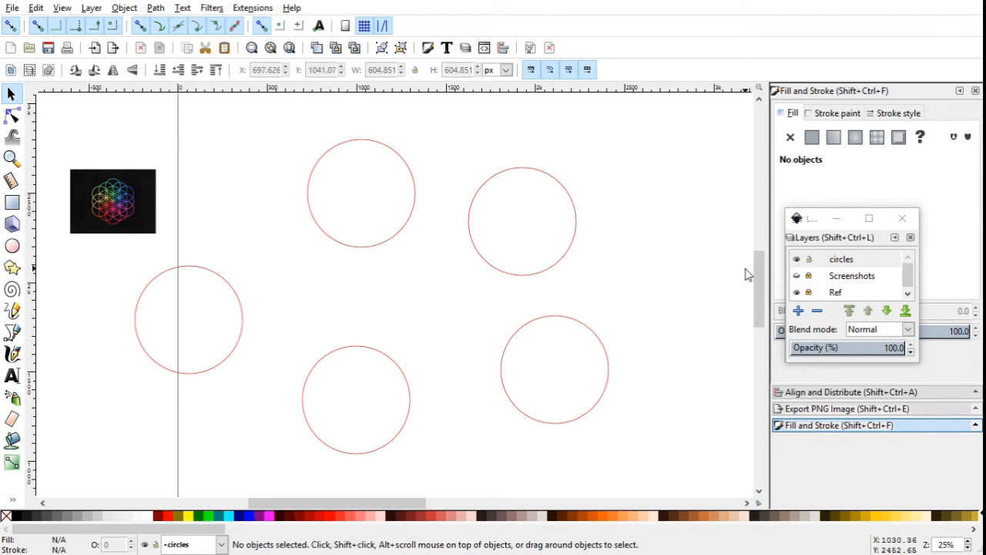
Step: Show the Screenshots layer and examine its example of snapping a bounding box side midpoint to a bounding box corner
{"action": "left_click", "coordinate": [798, 264]}
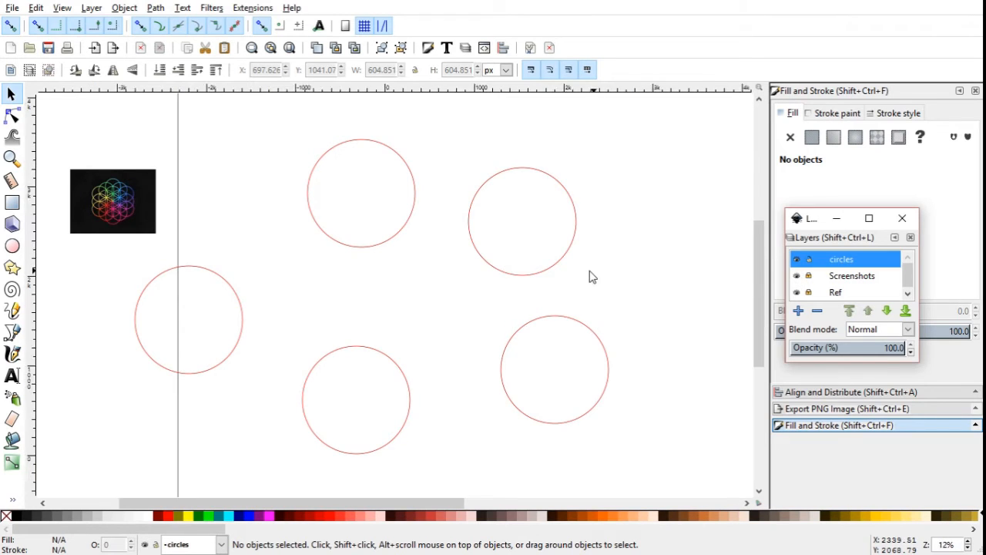
{"action": "scroll", "coordinate": [605, 273], "scroll_direction": "down", "scroll_amount": 5}
{"action": "scroll", "coordinate": [650, 246], "scroll_direction": "up", "scroll_amount": 4}
{"action": "scroll", "coordinate": [650, 245], "scroll_direction": "up", "scroll_amount": 7}
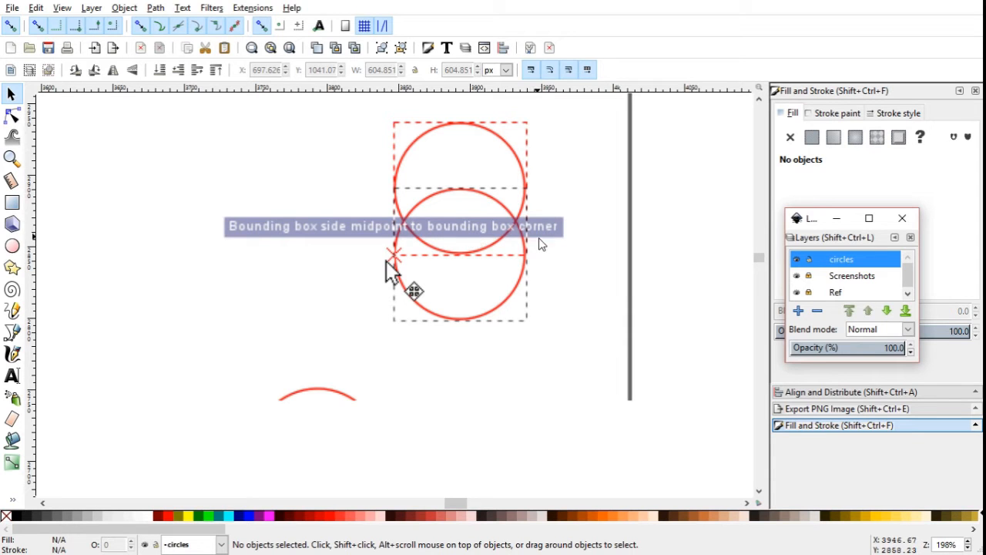
{"action": "scroll", "coordinate": [617, 245], "scroll_direction": "down", "scroll_amount": 2, "text": "ctrl"}
{"action": "scroll", "coordinate": [606, 223], "scroll_direction": "down", "scroll_amount": 8, "text": "ctrl"}
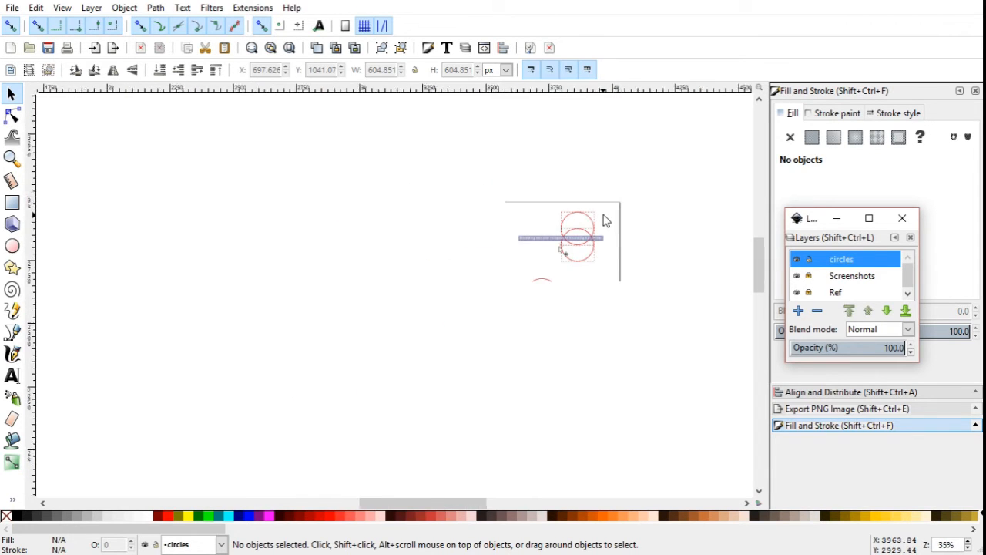
{"action": "scroll", "coordinate": [506, 265], "scroll_direction": "up", "scroll_amount": 3, "text": "ctrl"}
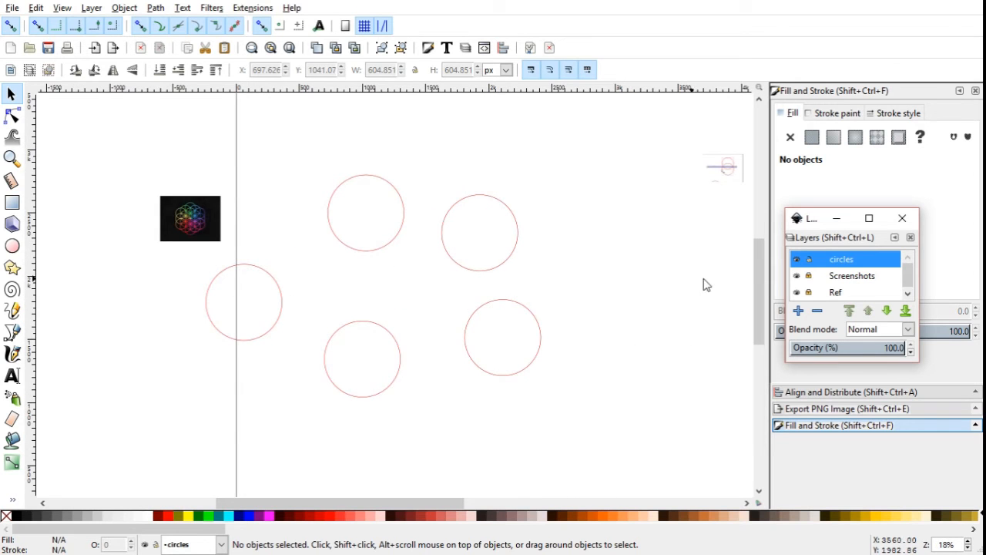
{"action": "scroll", "coordinate": [352, 223], "scroll_direction": "up", "scroll_amount": 1, "text": "ctrl"}
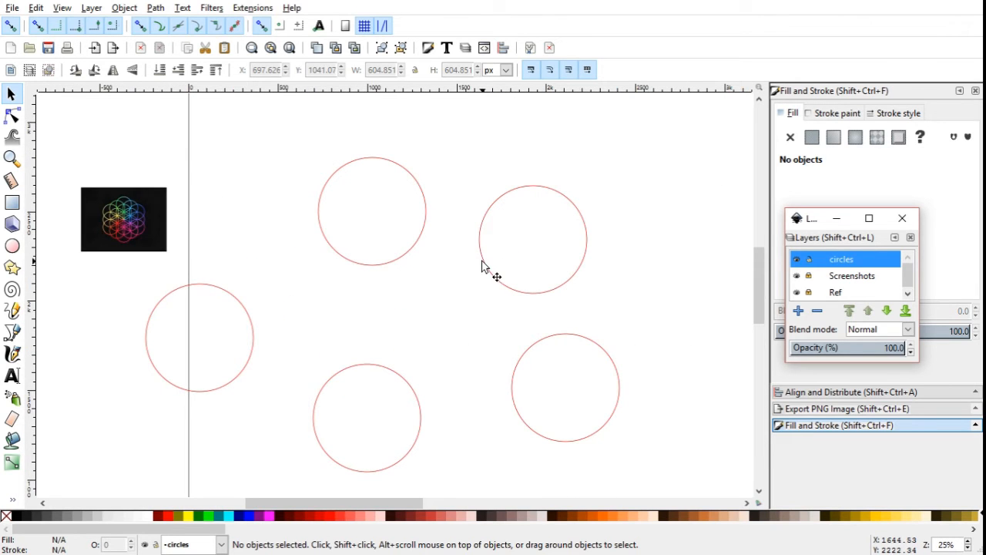
Step: Stack the four loose circles below the top one in a column, snapping each one's side midpoint to the bounding box corner of the circle above
{"action": "left_click_drag", "start_coordinate": [485, 271], "coordinate": [312, 281]}
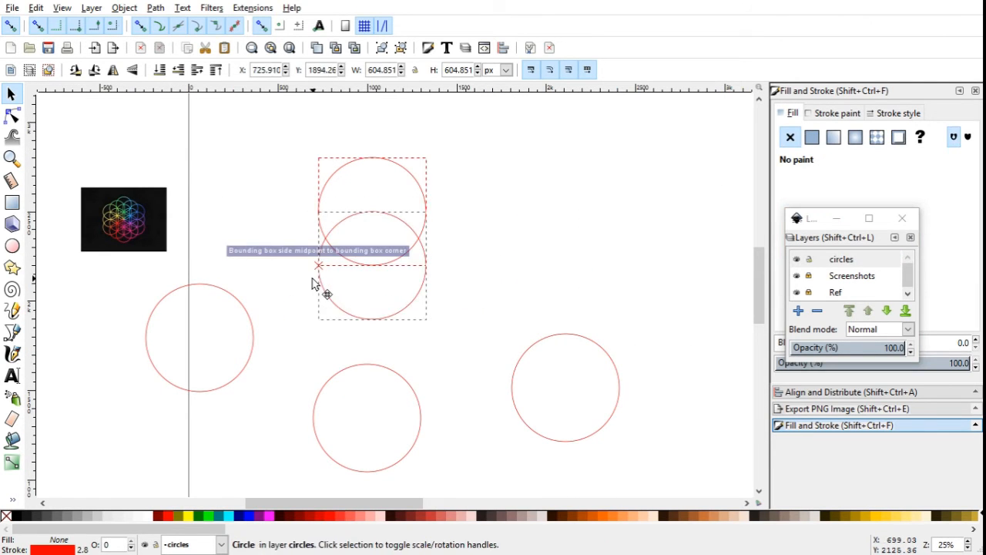
{"action": "left_click", "coordinate": [497, 301]}
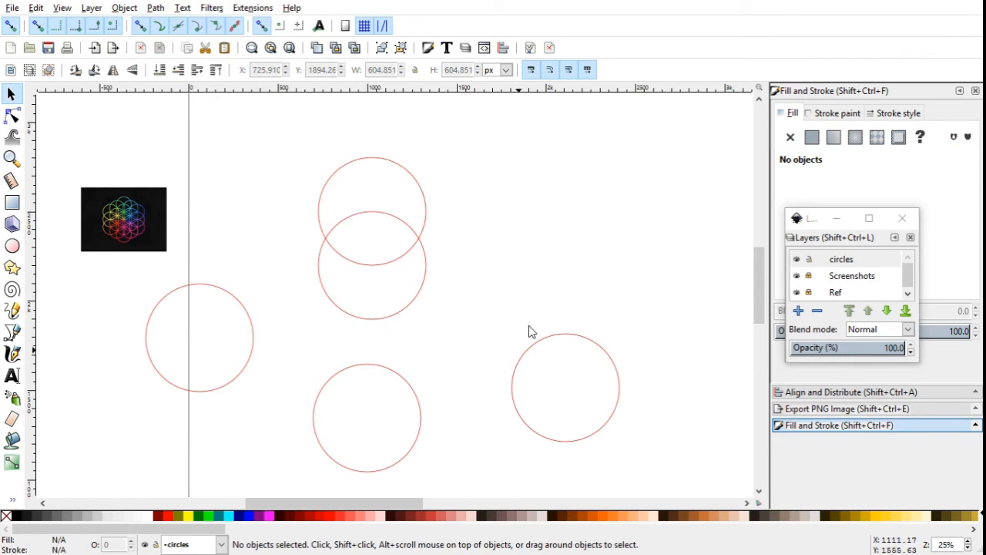
{"action": "scroll", "coordinate": [541, 244], "scroll_direction": "down", "scroll_amount": 1}
{"action": "scroll", "coordinate": [474, 363], "scroll_direction": "up", "scroll_amount": 1}
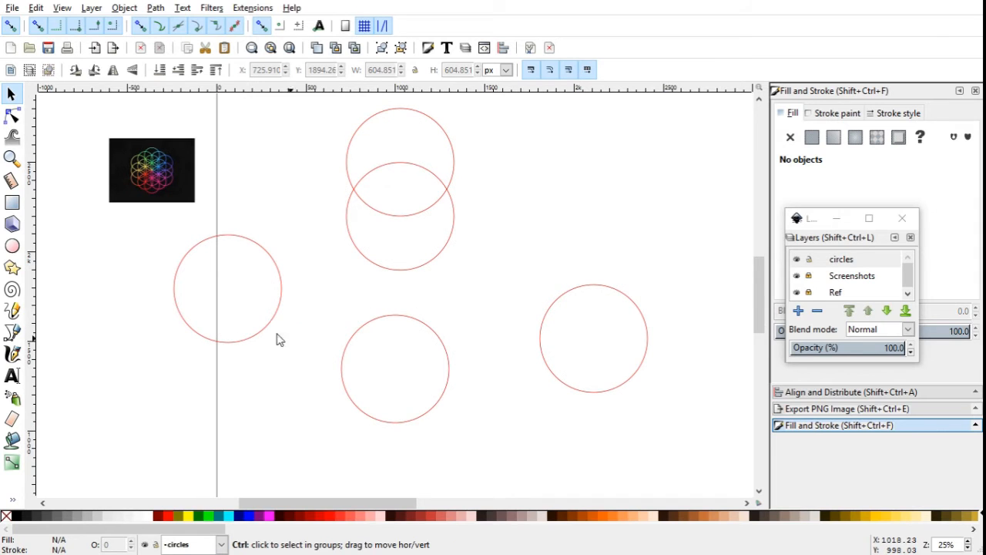
{"action": "mouse_move", "coordinate": [178, 288]}
{"action": "left_mouse_down"}
{"action": "mouse_move", "coordinate": [358, 266]}
{"action": "mouse_move", "coordinate": [348, 275]}
{"action": "left_mouse_up"}
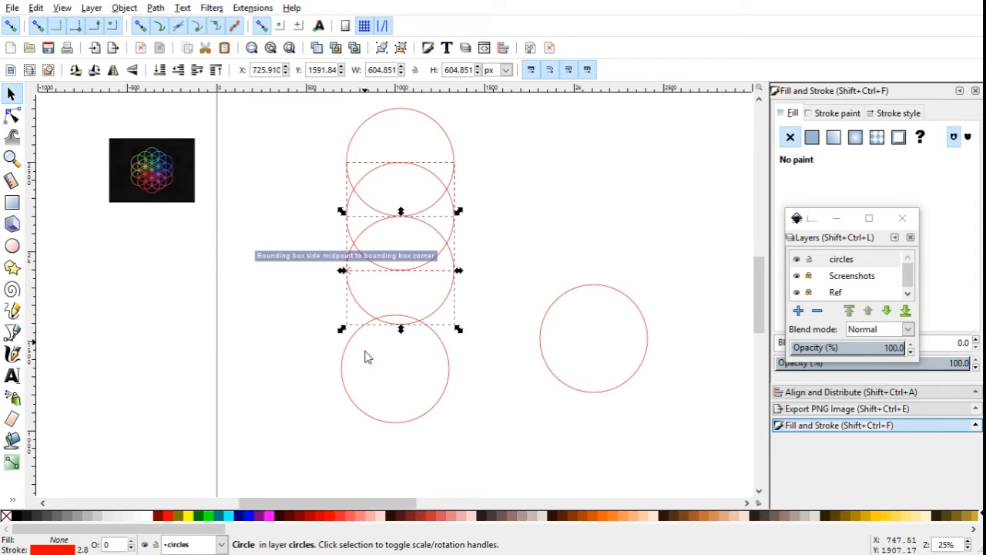
{"action": "left_click_drag", "start_coordinate": [347, 368], "coordinate": [392, 337]}
{"action": "left_click", "coordinate": [539, 369]}
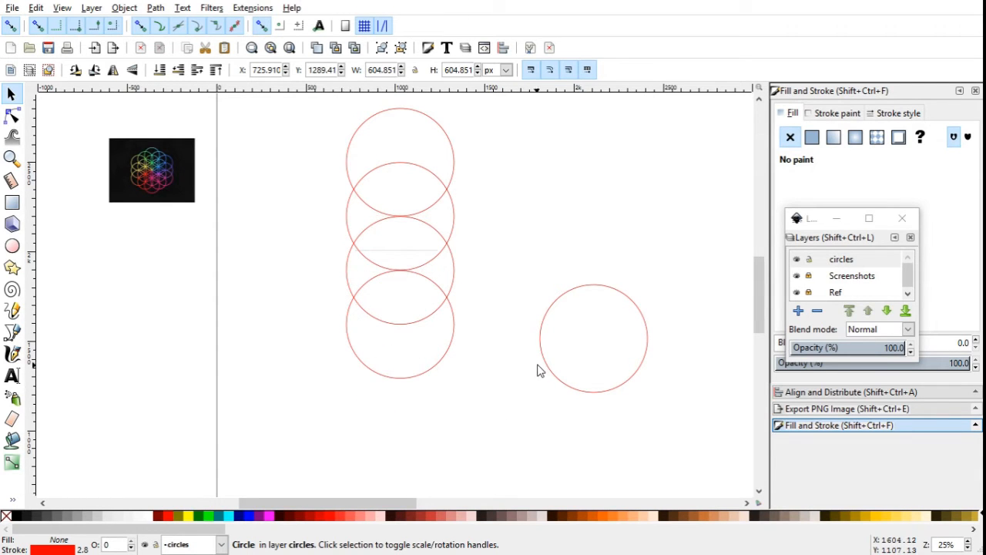
{"action": "left_click_drag", "start_coordinate": [544, 370], "coordinate": [349, 416]}
{"action": "left_click", "coordinate": [547, 350]}
Step: Duplicate the column's top four circles, place the copies to its right at about X 1657, Y 1112 px, and group them
{"action": "scroll", "coordinate": [501, 301], "scroll_direction": "down", "scroll_amount": 1}
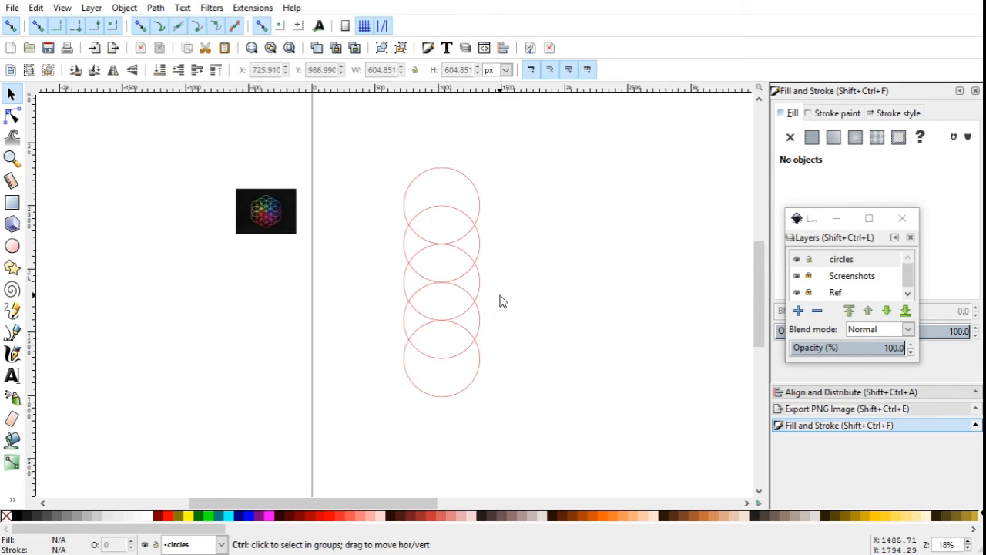
{"action": "scroll", "coordinate": [501, 300], "scroll_direction": "up", "scroll_amount": 1}
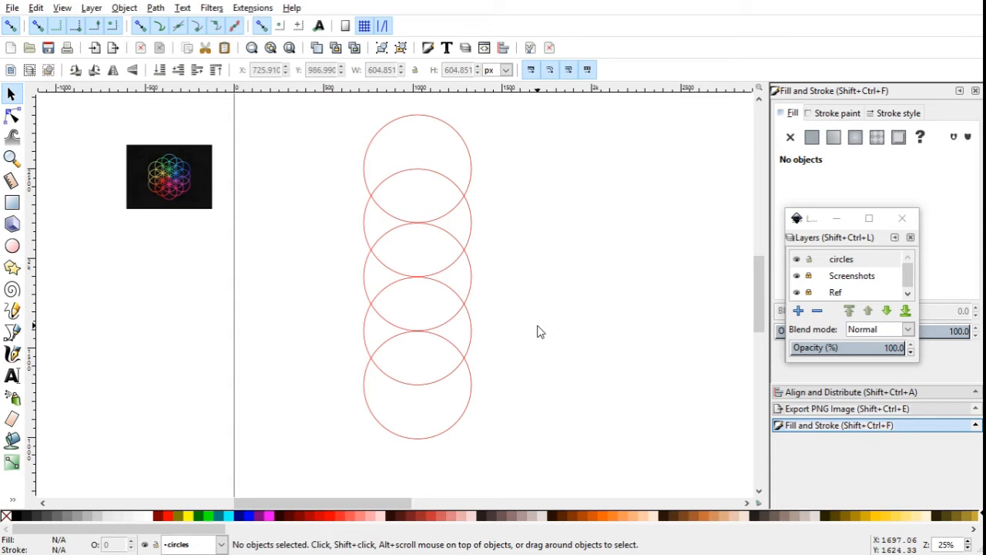
{"action": "scroll", "coordinate": [429, 220], "scroll_direction": "down", "scroll_amount": 1}
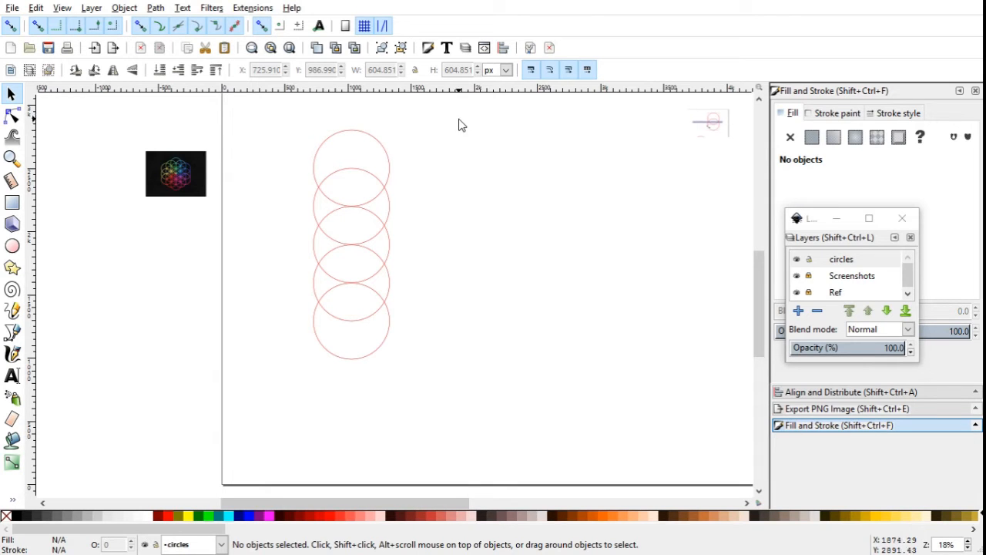
{"action": "left_click_drag", "start_coordinate": [460, 124], "coordinate": [282, 330]}
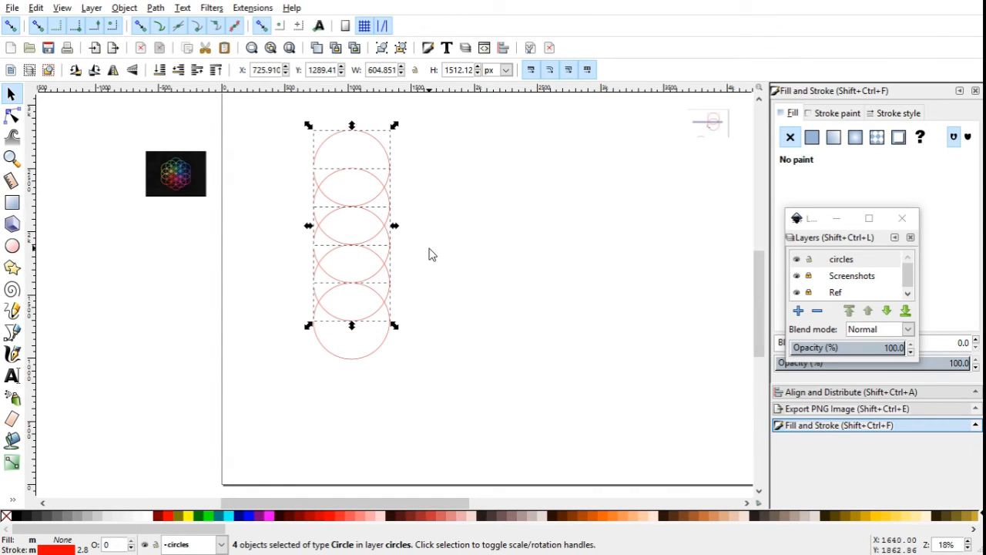
{"action": "key", "text": "ctrl+d"}
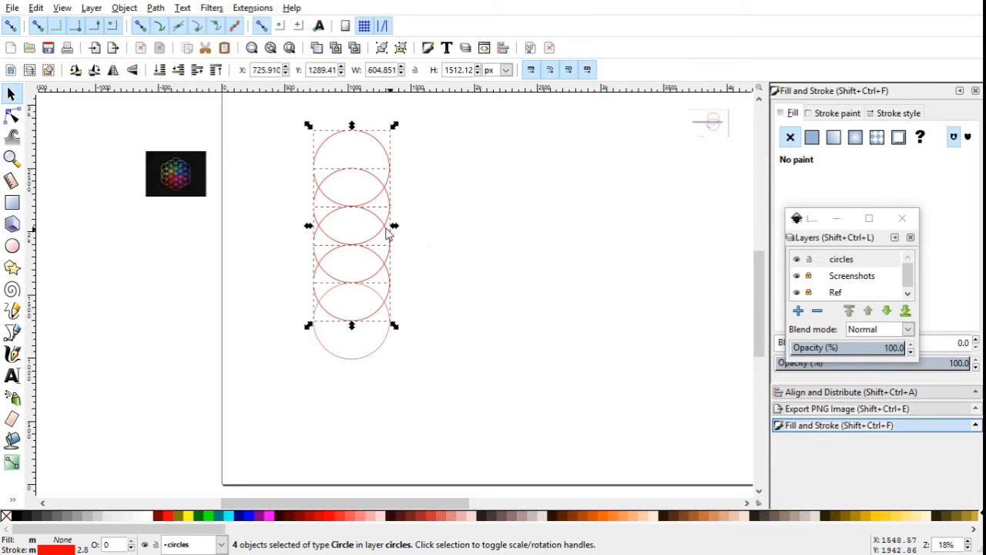
{"action": "left_click_drag", "start_coordinate": [352, 214], "coordinate": [470, 235]}
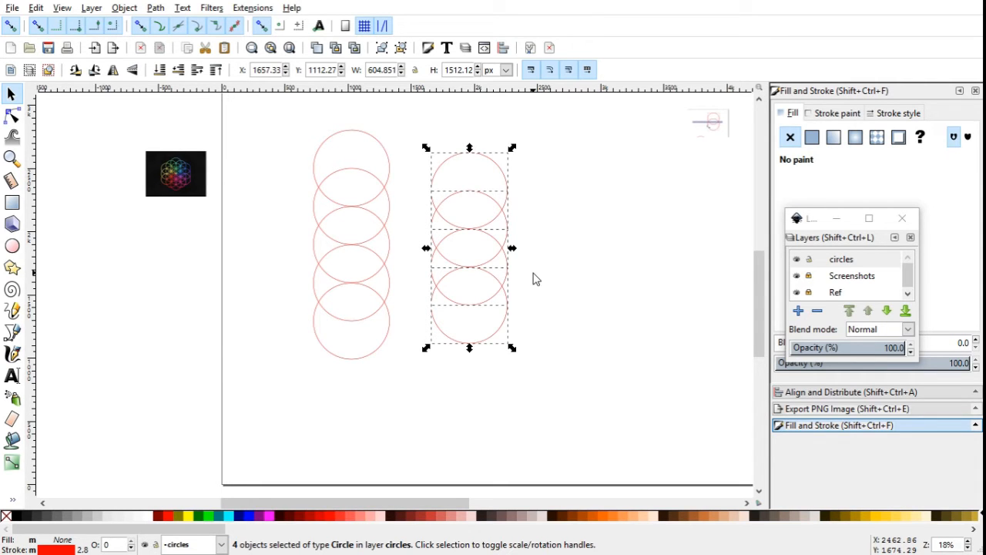
{"action": "key", "text": "ctrl+g"}
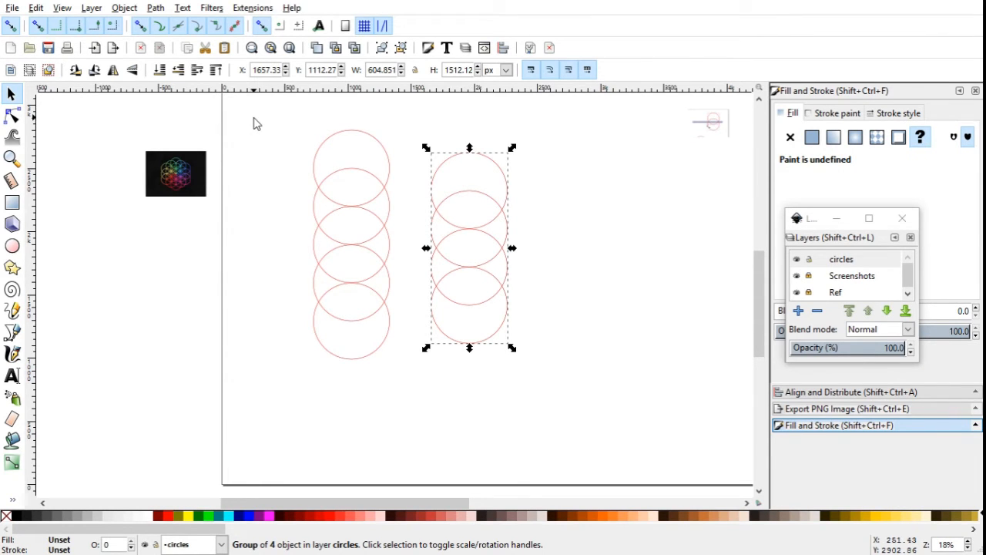
Step: Group the five circles of the original column into one object
{"action": "left_click_drag", "start_coordinate": [253, 116], "coordinate": [418, 406]}
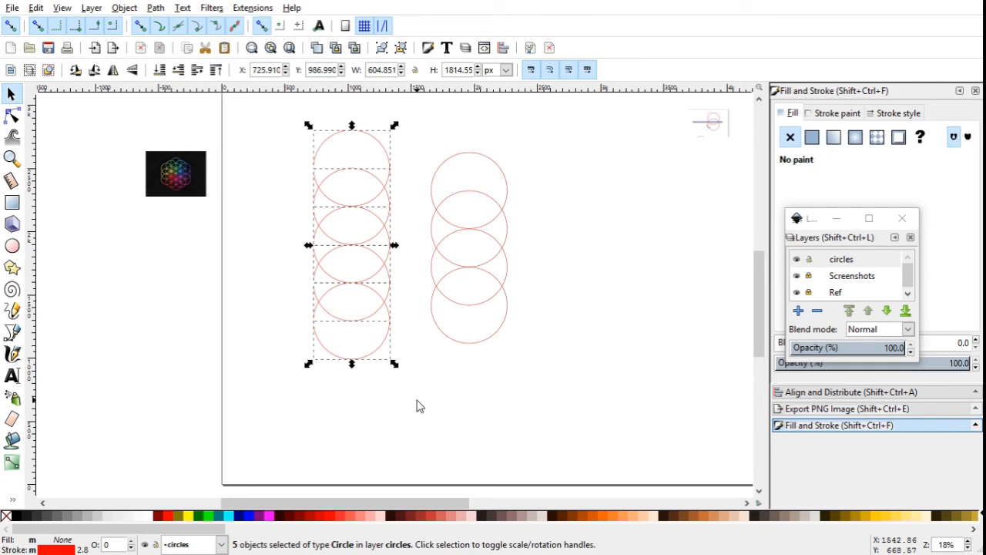
{"action": "key", "text": "ctrl+g"}
{"action": "left_click", "coordinate": [485, 410]}
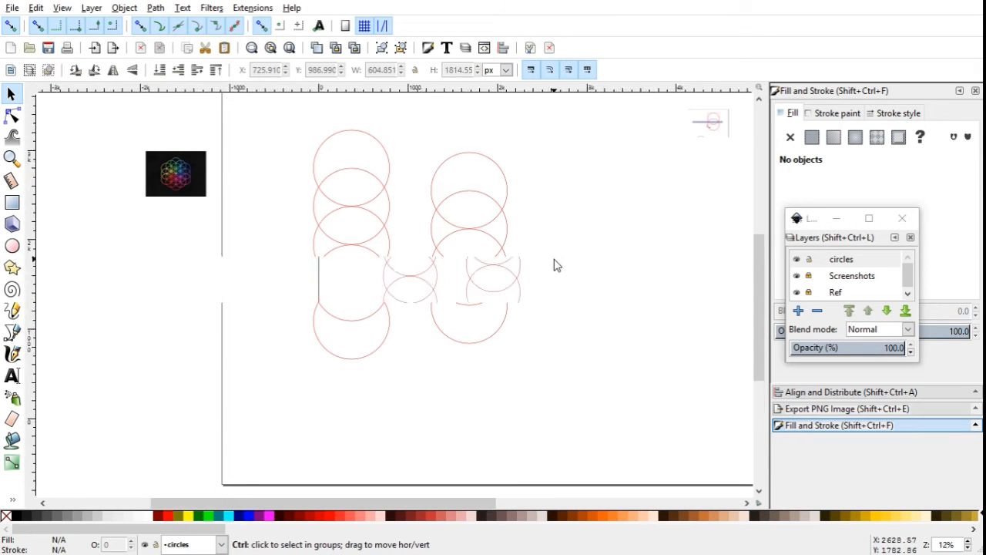
Step: Examine the Screenshots layer's example of snapping a quadrant point to a path intersection between two circle columns
{"action": "scroll", "coordinate": [553, 264], "scroll_direction": "down", "scroll_amount": 2, "text": "ctrl"}
{"action": "scroll", "coordinate": [729, 187], "scroll_direction": "up", "scroll_amount": 5, "text": "ctrl"}
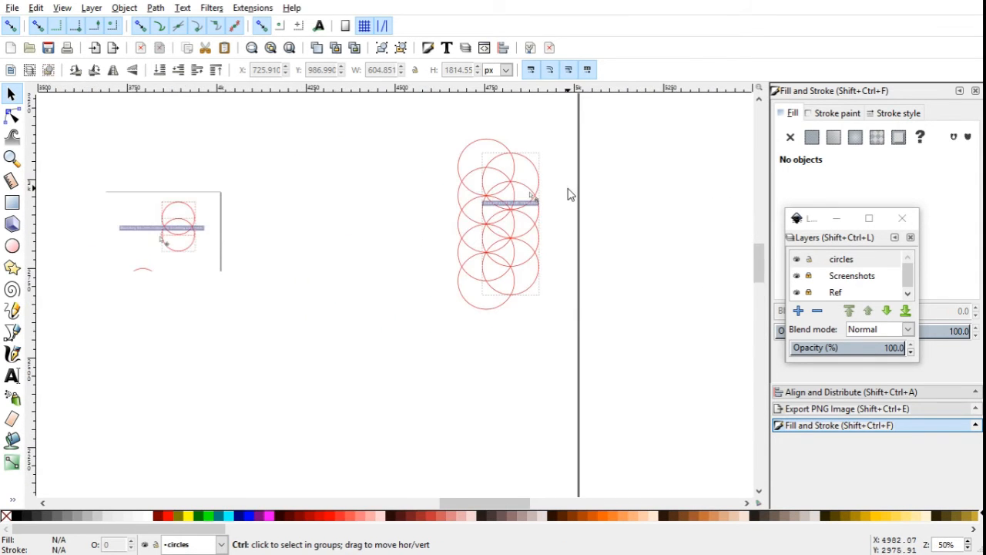
{"action": "scroll", "coordinate": [568, 193], "scroll_direction": "up", "scroll_amount": 2, "text": "ctrl"}
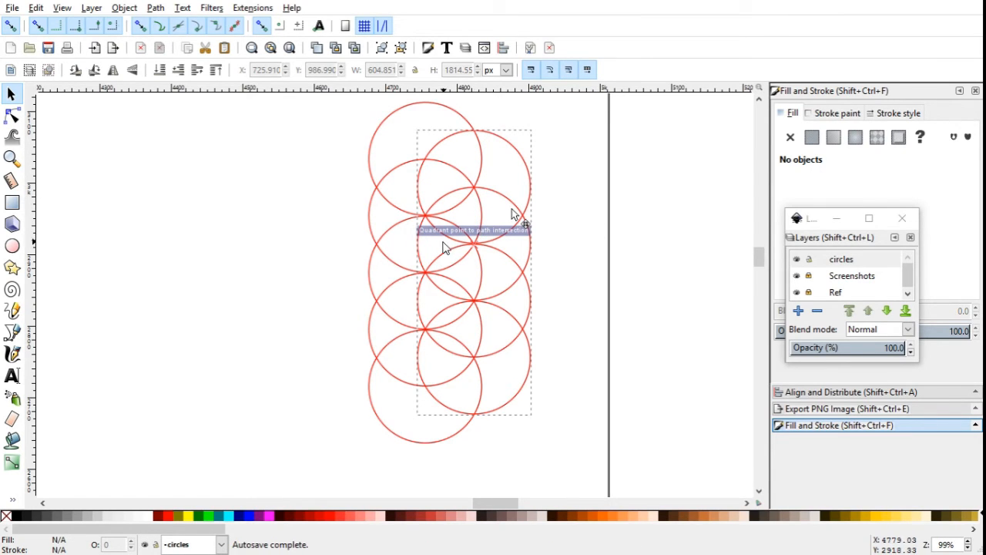
{"action": "scroll", "coordinate": [489, 237], "scroll_direction": "up", "scroll_amount": 1, "text": "ctrl"}
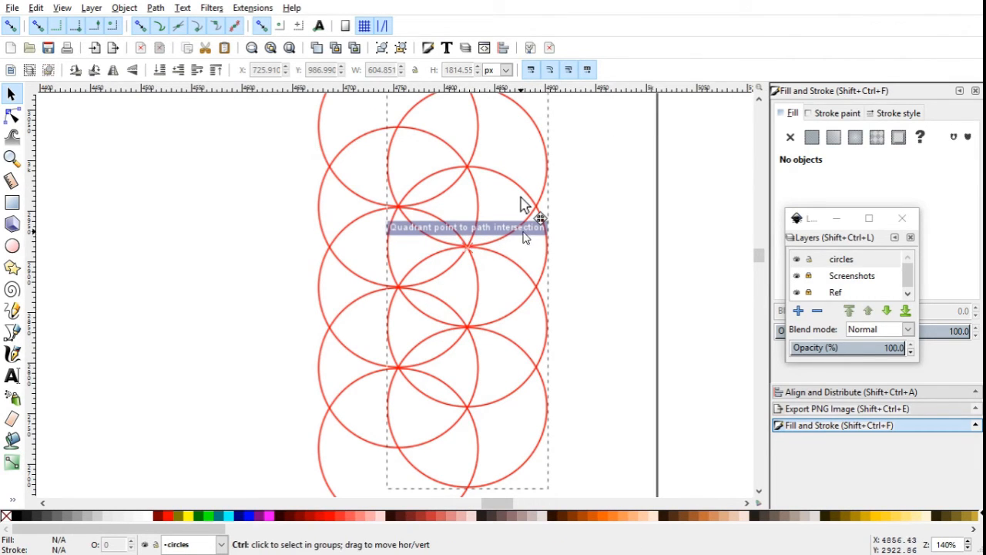
{"action": "scroll", "coordinate": [586, 214], "scroll_direction": "down", "scroll_amount": 4, "text": "ctrl"}
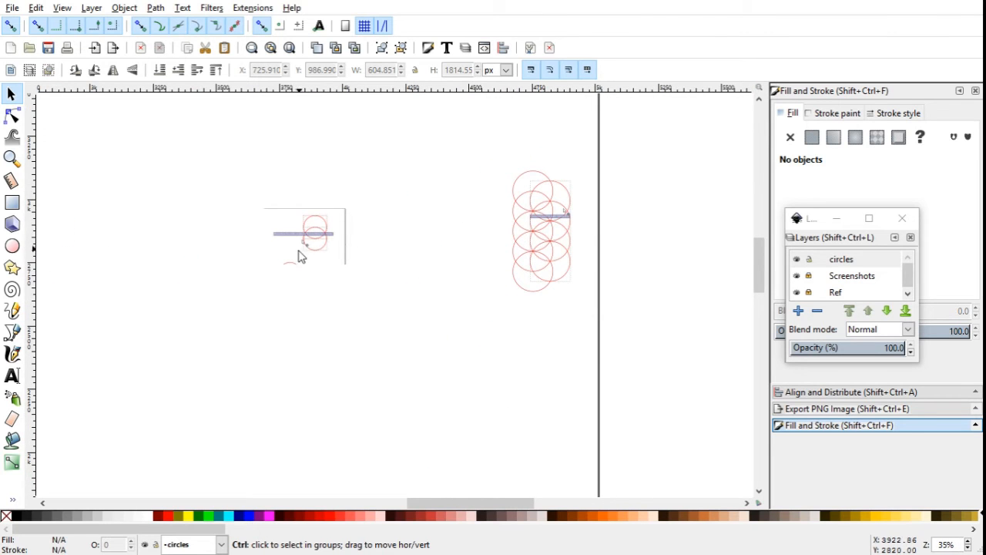
{"action": "scroll", "coordinate": [462, 228], "scroll_direction": "down", "scroll_amount": 3, "text": "ctrl"}
{"action": "scroll", "coordinate": [358, 255], "scroll_direction": "down", "scroll_amount": 1, "text": "ctrl"}
Step: Move the four-circle group onto the right side of the five-circle column, snapping to its path intersections at about X 986, Y 1140 px
{"action": "scroll", "coordinate": [246, 317], "scroll_direction": "up", "scroll_amount": 2, "text": "ctrl"}
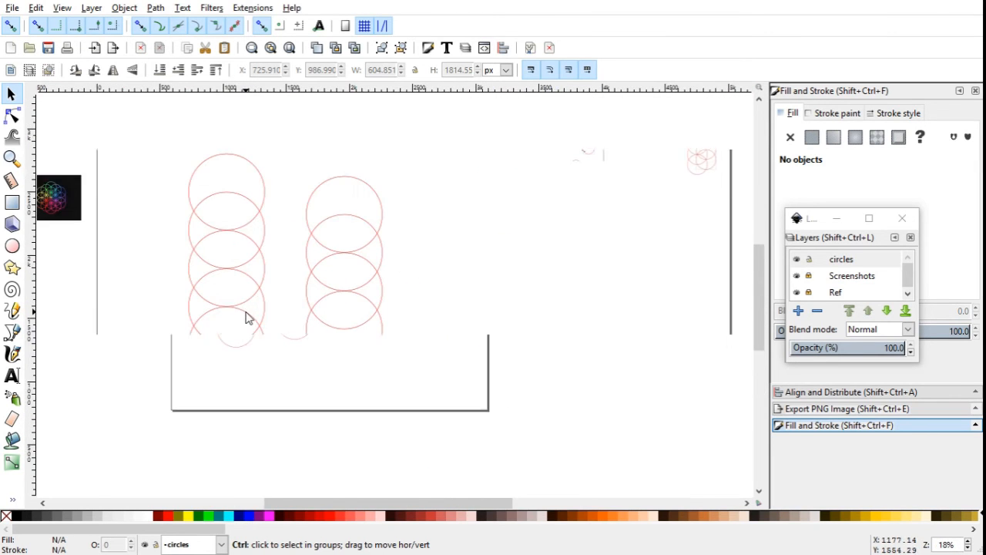
{"action": "scroll", "coordinate": [280, 200], "scroll_direction": "up", "scroll_amount": 2, "text": "ctrl"}
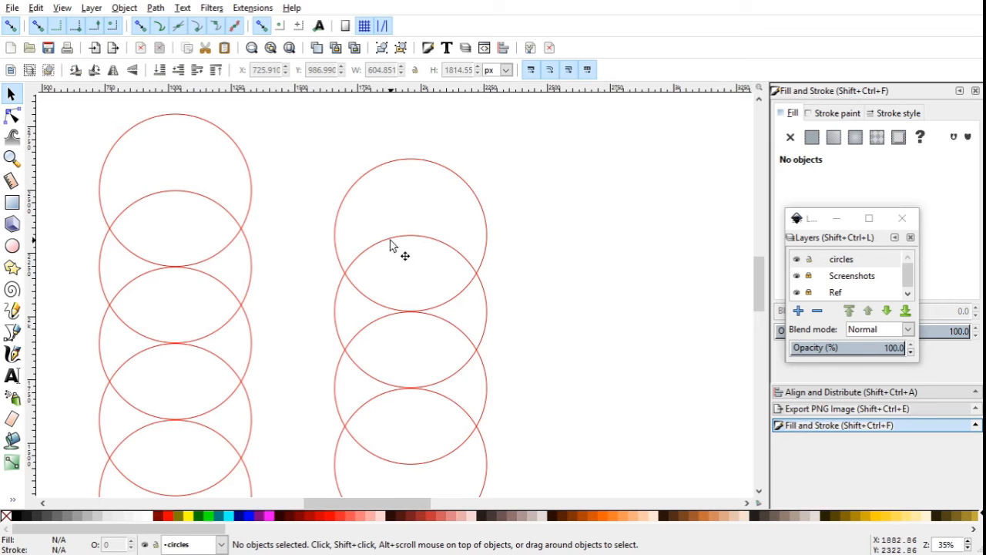
{"action": "left_click_drag", "start_coordinate": [351, 260], "coordinate": [188, 243]}
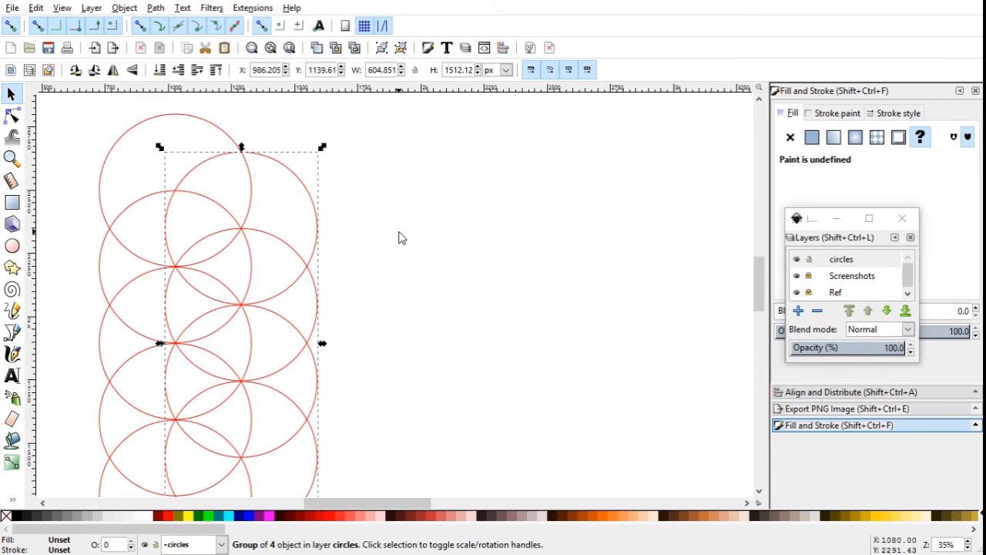
Step: Duplicate the four-circle group, place the copy to the right at about X 1792, Y 1088 px, and ungroup it
{"action": "scroll", "coordinate": [440, 247], "scroll_direction": "down", "scroll_amount": 3}
{"action": "scroll", "coordinate": [372, 270], "scroll_direction": "up", "scroll_amount": 1}
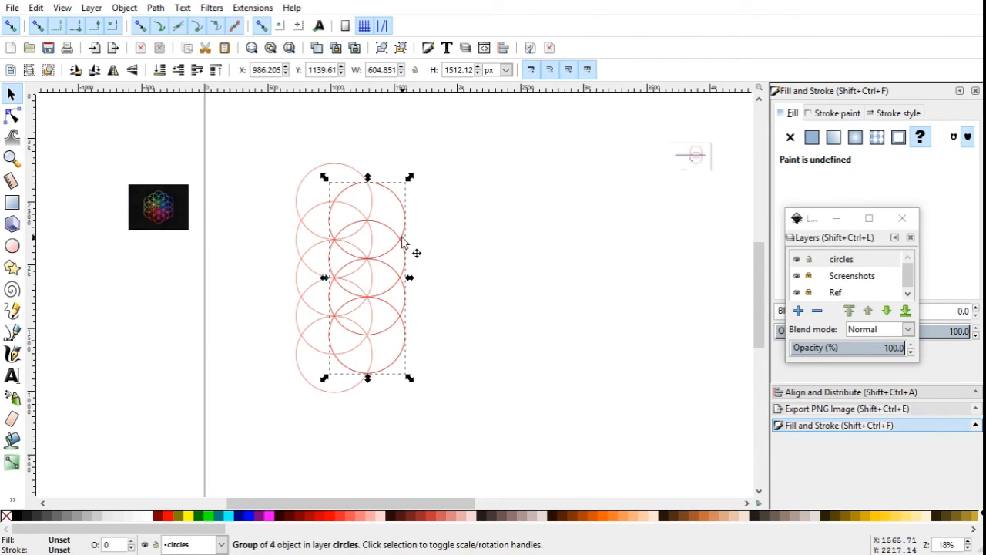
{"action": "left_click_drag", "start_coordinate": [404, 239], "coordinate": [515, 251]}
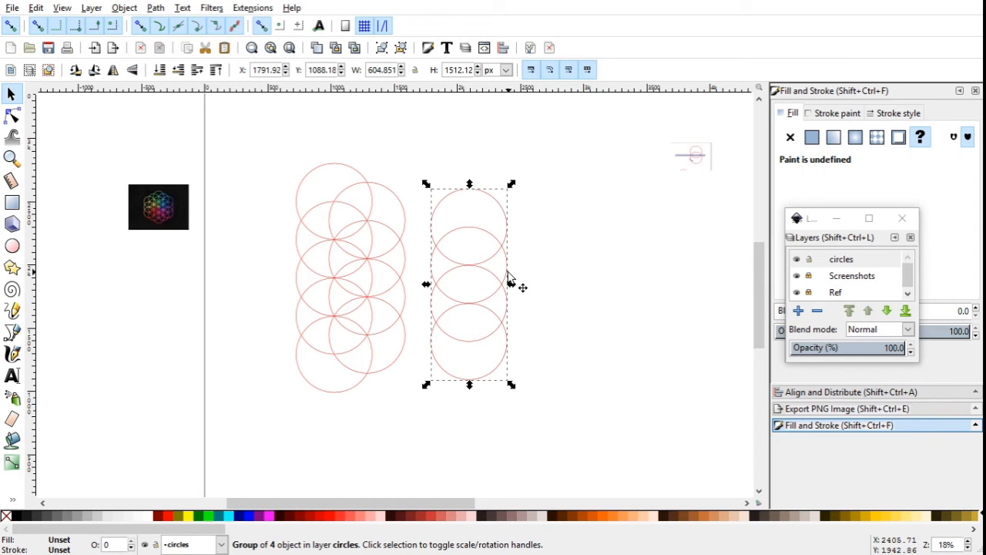
{"action": "key", "text": "ctrl"}
{"action": "key", "text": "ctrl+shift+g"}
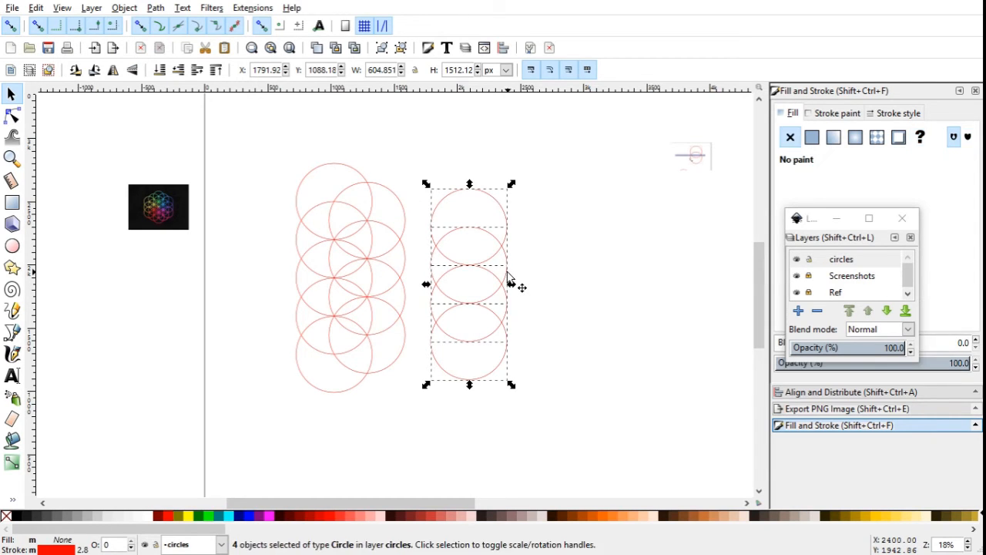
Step: Delete the bottom circle of the ungrouped copy and group its remaining three circles
{"action": "left_click", "coordinate": [508, 371]}
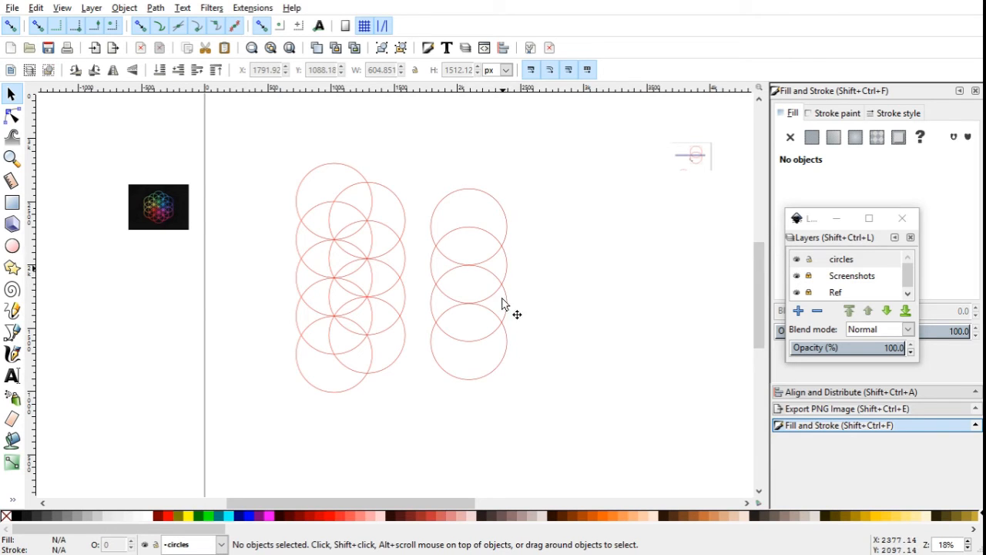
{"action": "left_click", "coordinate": [503, 361]}
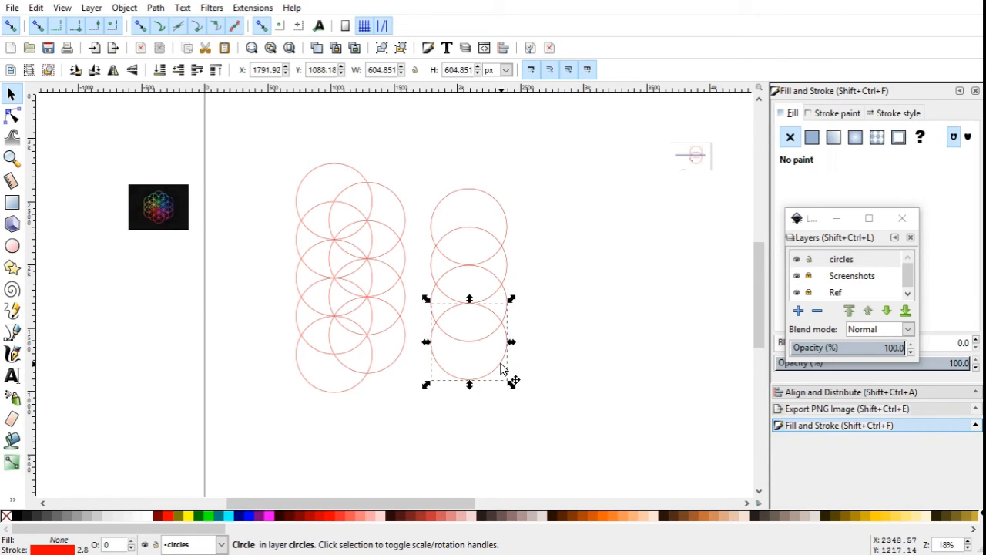
{"action": "key", "text": "Delete"}
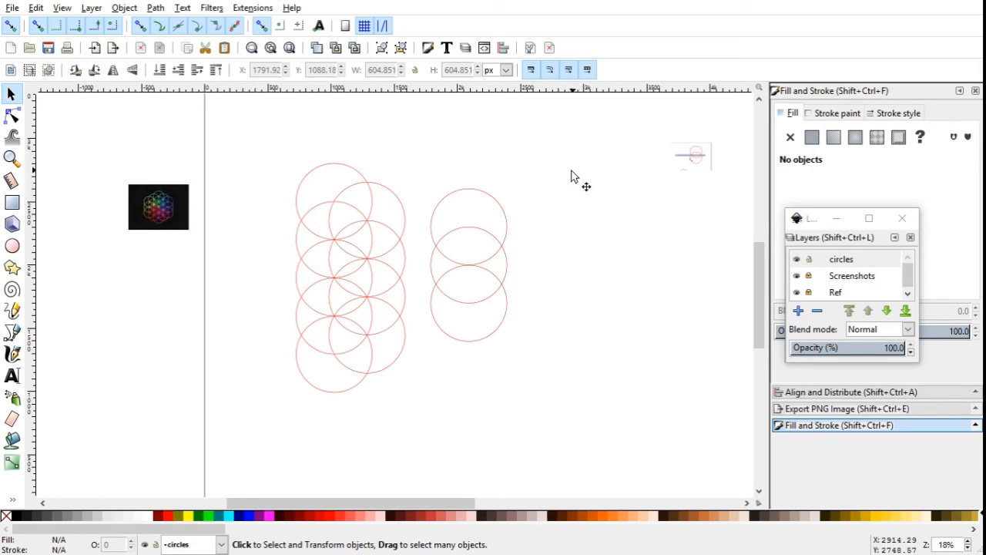
{"action": "left_click_drag", "start_coordinate": [571, 173], "coordinate": [420, 377]}
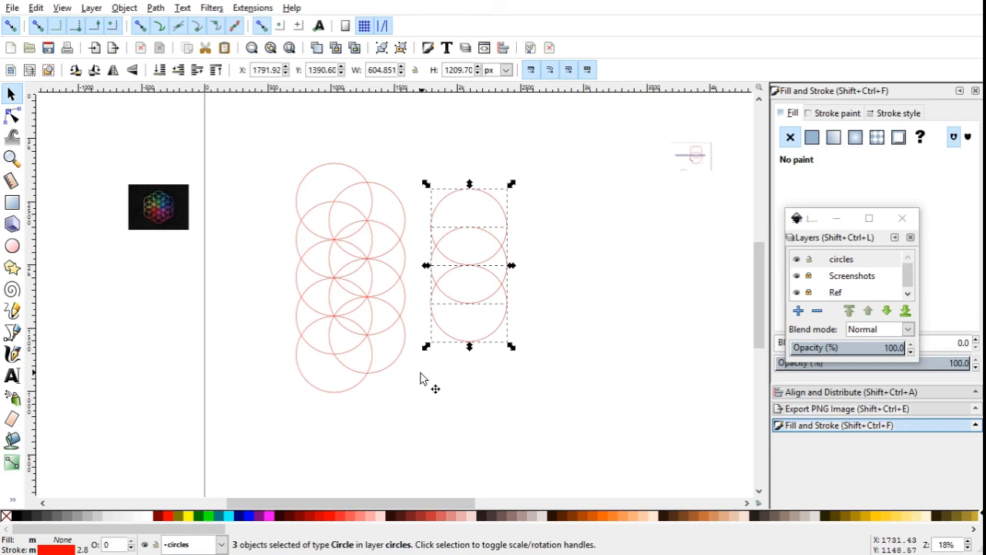
{"action": "key", "text": "ctrl+g"}
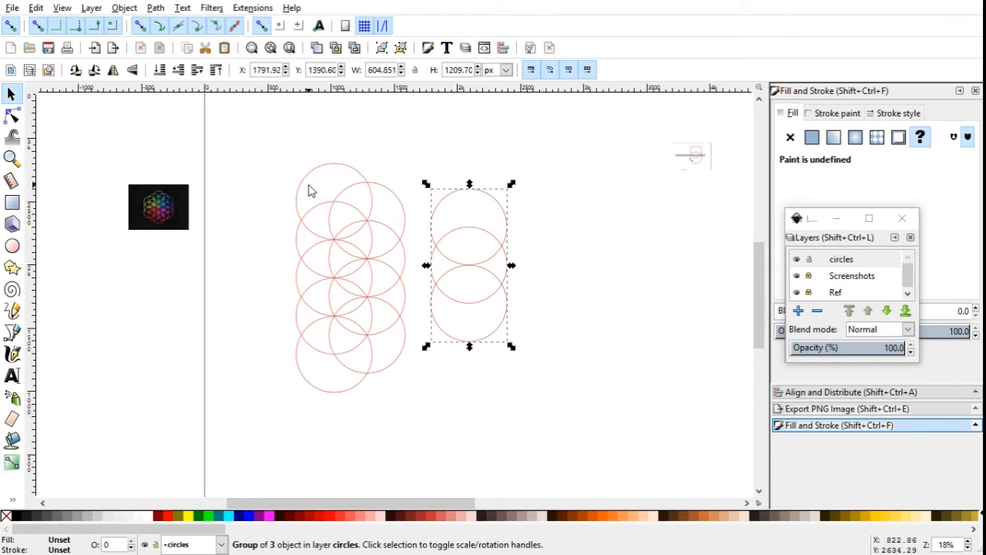
Step: Snap the three-circle group's quadrant point to a path intersection on the four-circle column's right side, at about X 1247, Y 1292 px
{"action": "left_click_drag", "start_coordinate": [457, 234], "coordinate": [399, 282]}
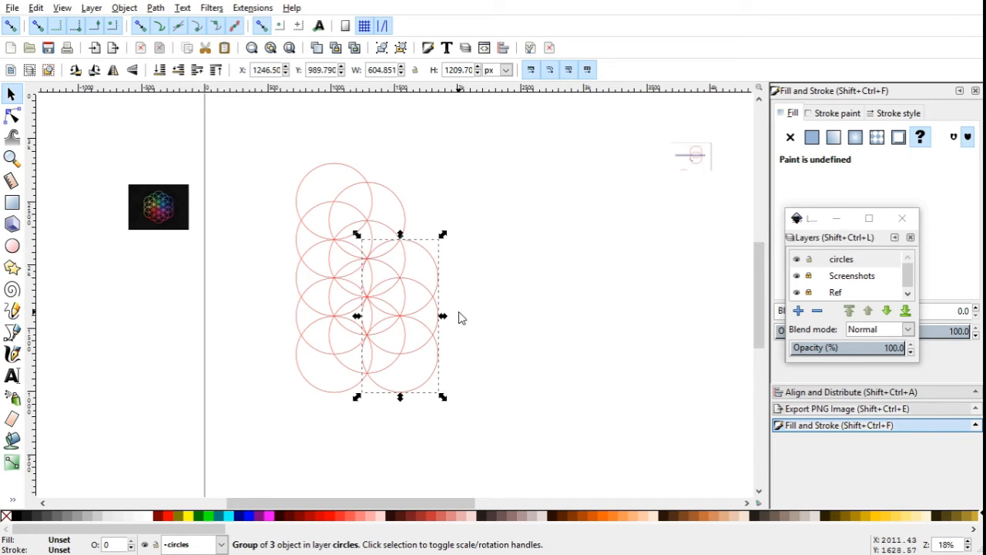
{"action": "scroll", "coordinate": [429, 247], "scroll_direction": "up", "scroll_amount": 2, "text": "ctrl"}
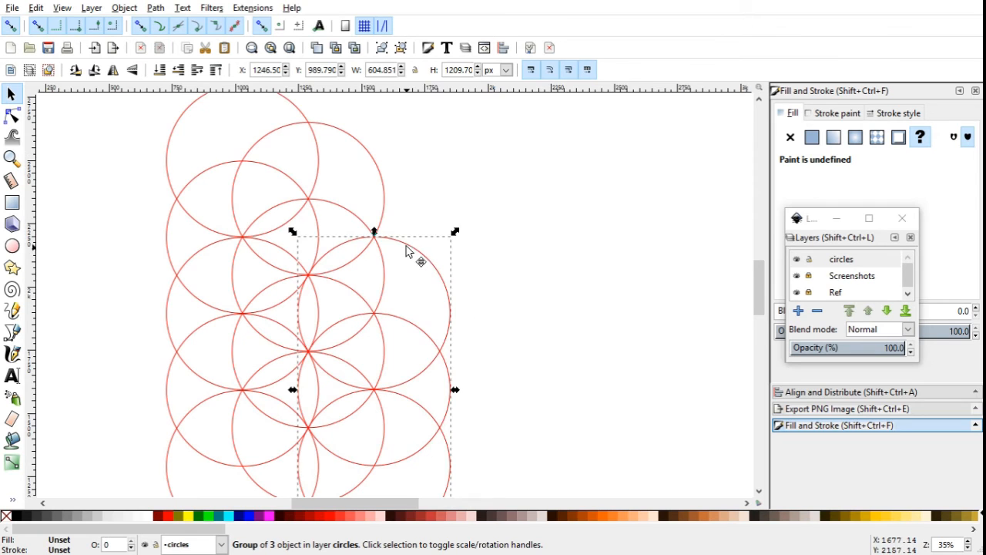
{"action": "left_click_drag", "start_coordinate": [407, 251], "coordinate": [411, 166]}
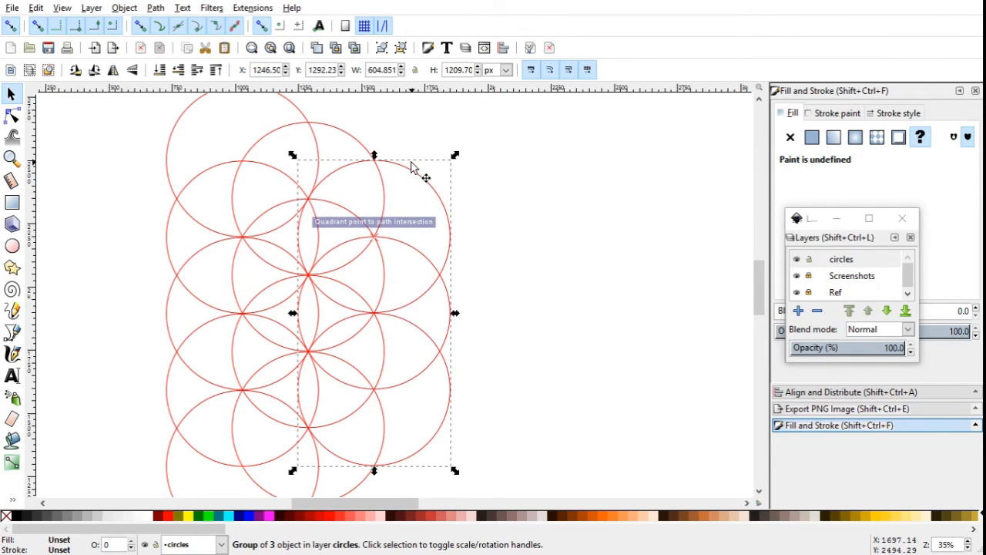
{"action": "left_click", "coordinate": [523, 270]}
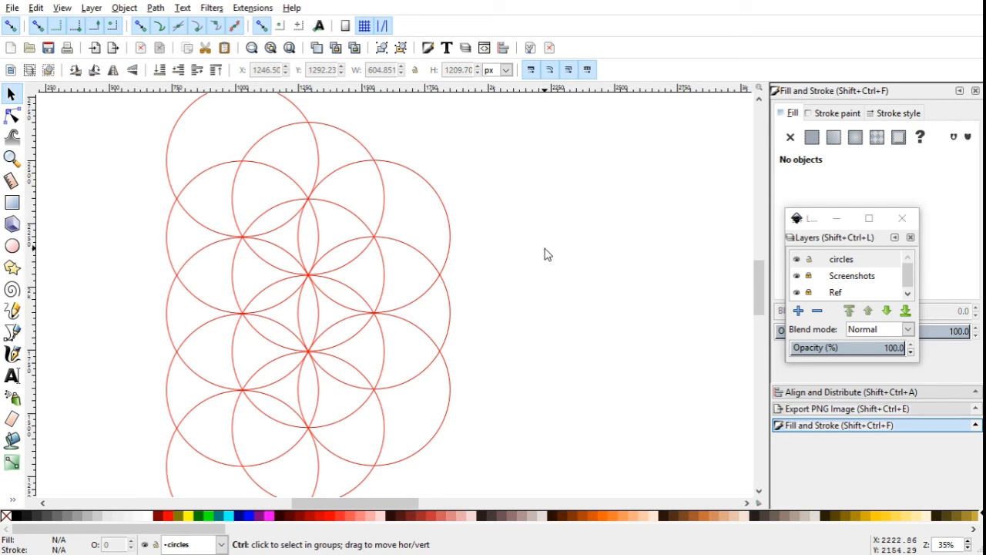
Step: Duplicate the four-circle and three-circle groups together and place the copies left of the design at about X -287, Y 1031 px
{"action": "scroll", "coordinate": [547, 250], "scroll_direction": "down", "scroll_amount": 1, "text": "ctrl"}
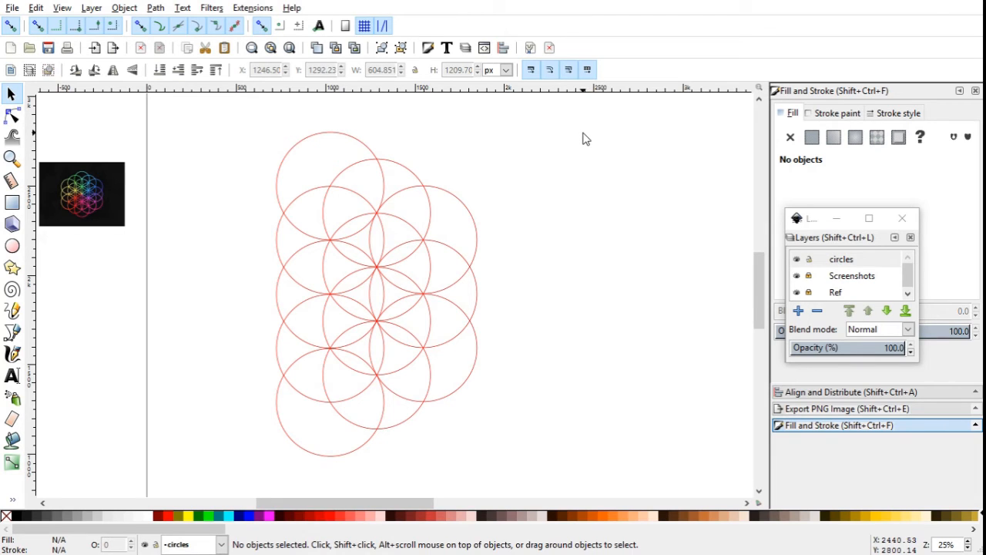
{"action": "left_click_drag", "start_coordinate": [583, 139], "coordinate": [312, 452]}
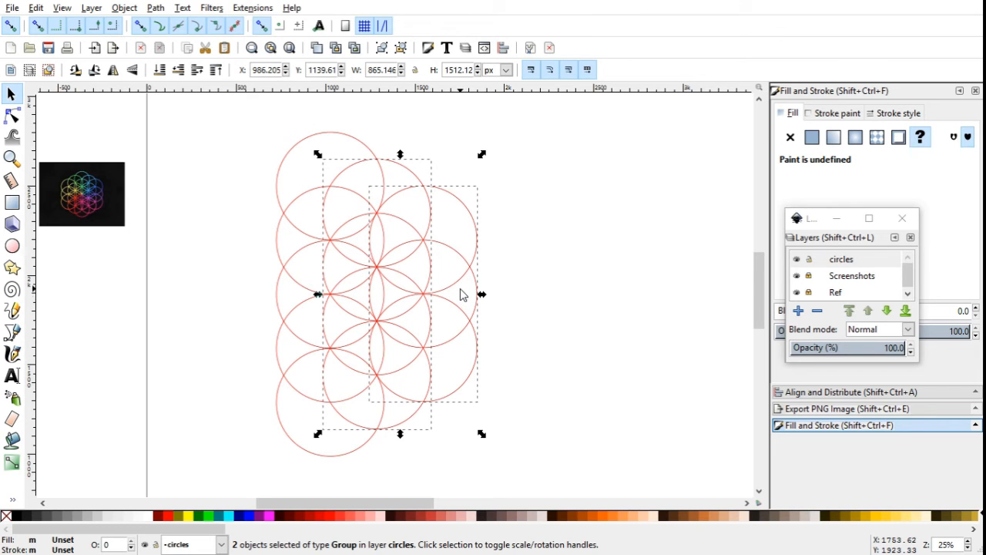
{"action": "key", "text": "ctrl+d"}
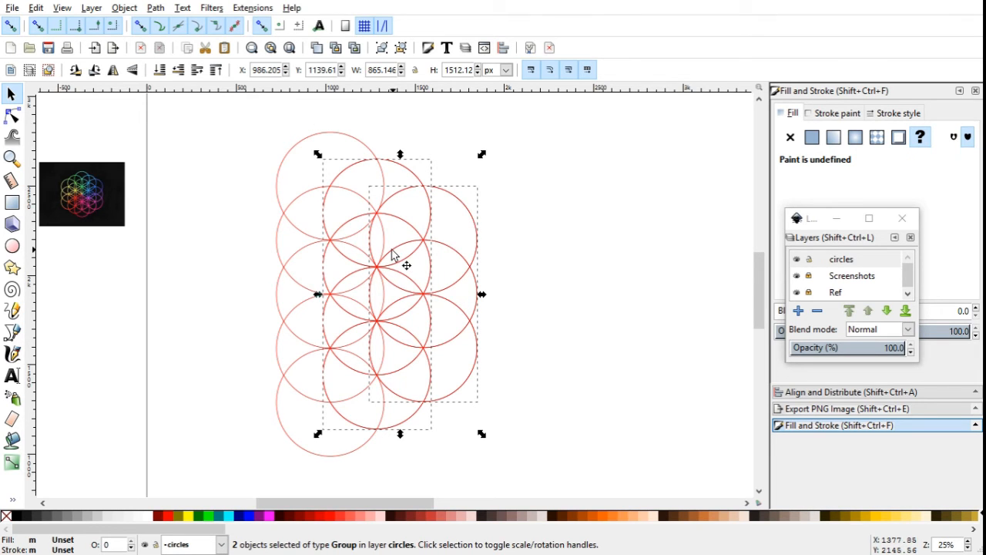
{"action": "left_click_drag", "start_coordinate": [388, 269], "coordinate": [161, 277]}
{"action": "scroll", "coordinate": [441, 251], "scroll_direction": "down", "scroll_amount": 3}
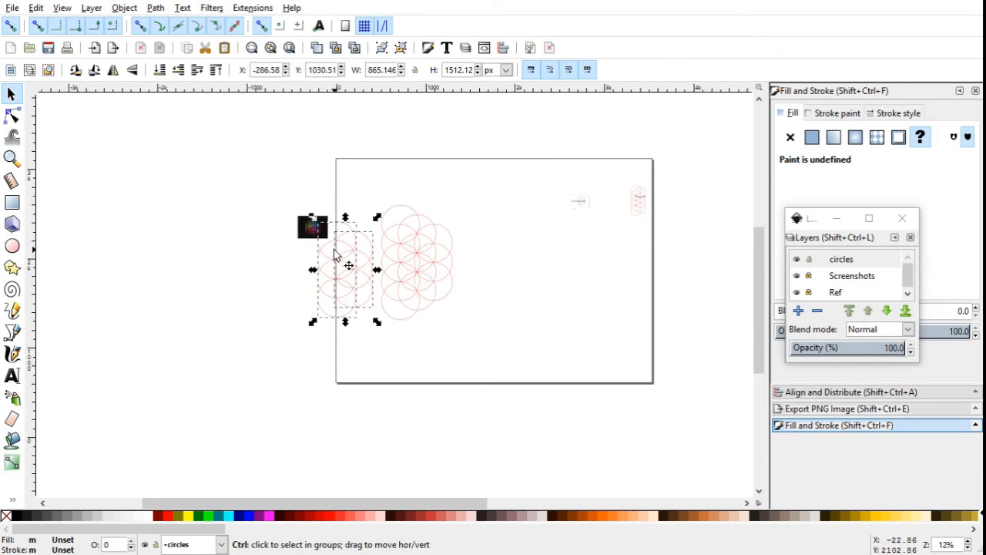
{"action": "scroll", "coordinate": [333, 246], "scroll_direction": "up", "scroll_amount": 3}
{"action": "left_click", "coordinate": [265, 278]}
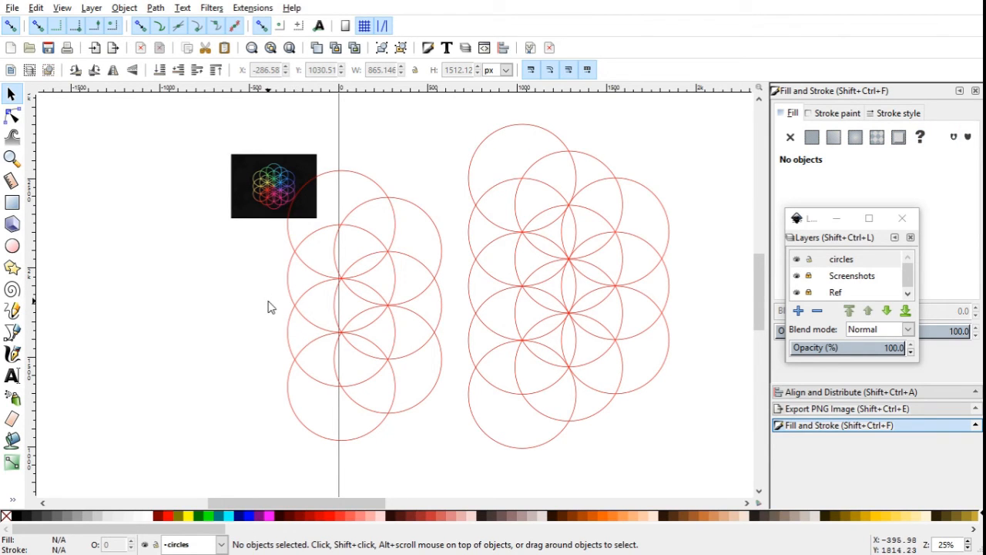
Step: Snap the four-circle copy to the central column's left side at about X 466, Y 1140 px, moving the three-circle copy out of the way
{"action": "left_click_drag", "start_coordinate": [288, 328], "coordinate": [426, 312]}
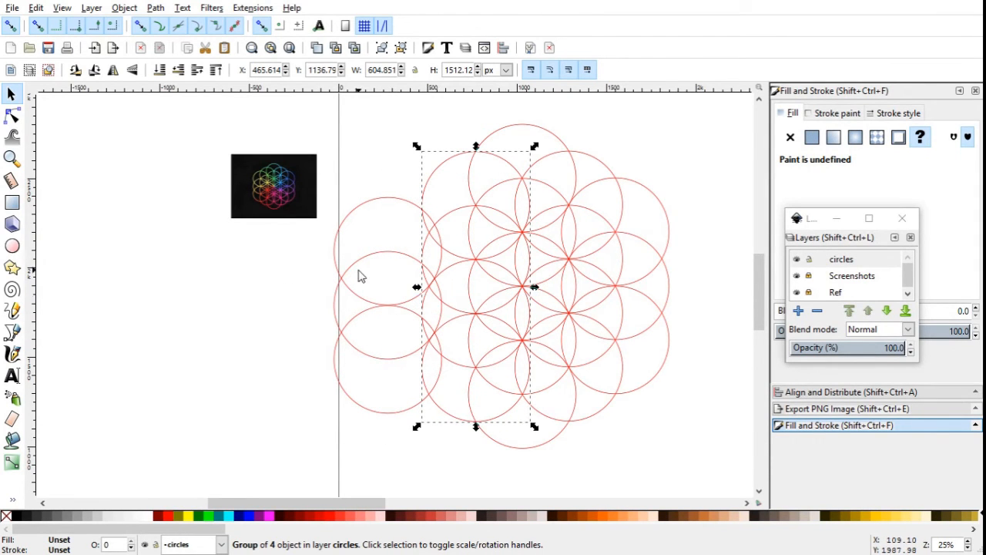
{"action": "left_click_drag", "start_coordinate": [339, 268], "coordinate": [201, 319]}
{"action": "scroll", "coordinate": [463, 159], "scroll_direction": "up", "scroll_amount": 2}
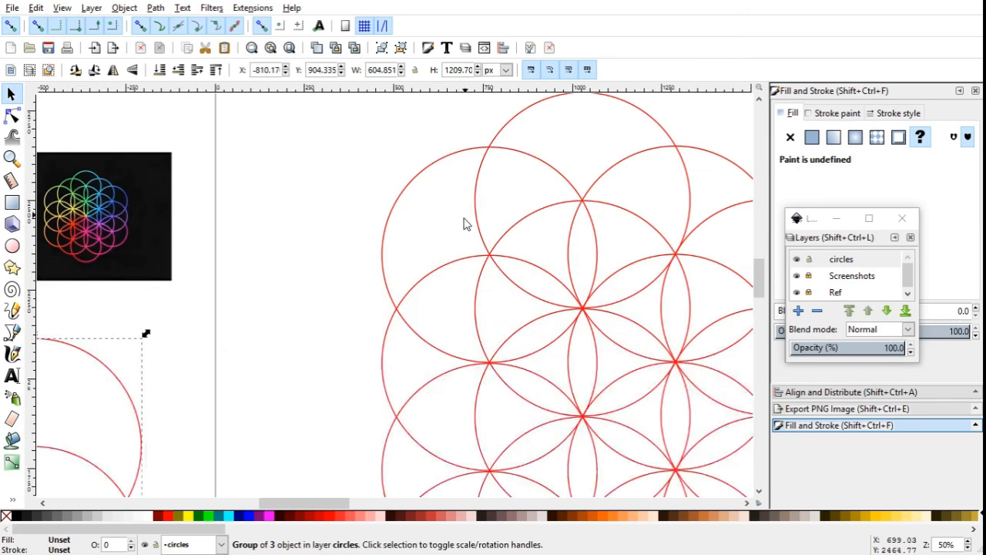
{"action": "left_click_drag", "start_coordinate": [457, 264], "coordinate": [451, 258]}
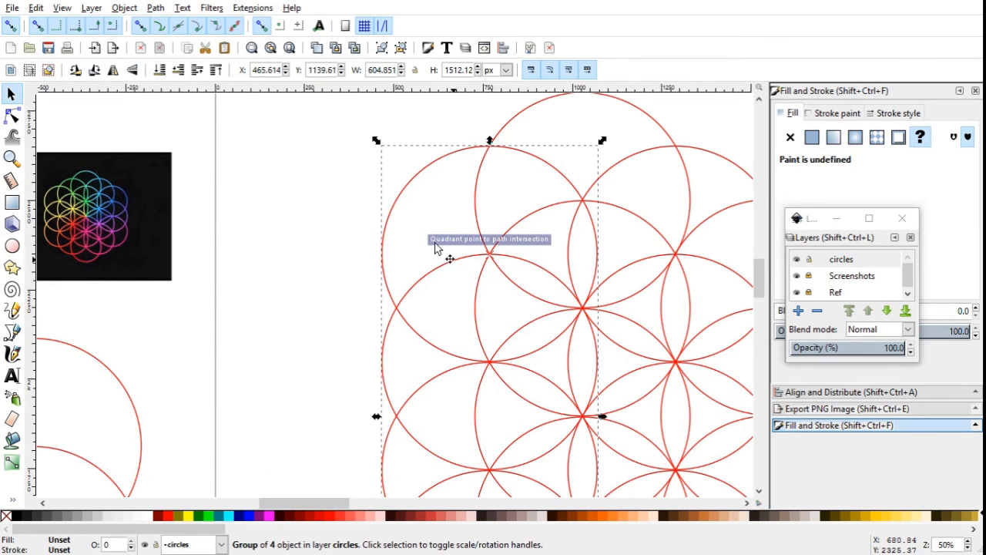
{"action": "left_click", "coordinate": [333, 203]}
Step: Snap the three-circle copy to the path intersections on the design's left edge, at about X 205, Y 1292 px
{"action": "scroll", "coordinate": [435, 213], "scroll_direction": "down", "scroll_amount": 3}
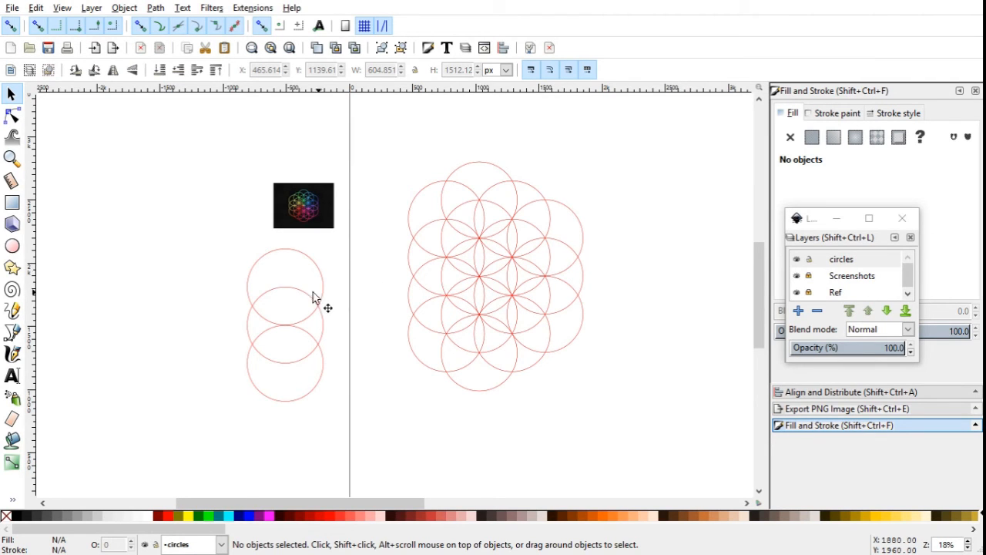
{"action": "key", "text": "ctrl"}
{"action": "scroll", "coordinate": [358, 224], "scroll_direction": "up", "scroll_amount": 1}
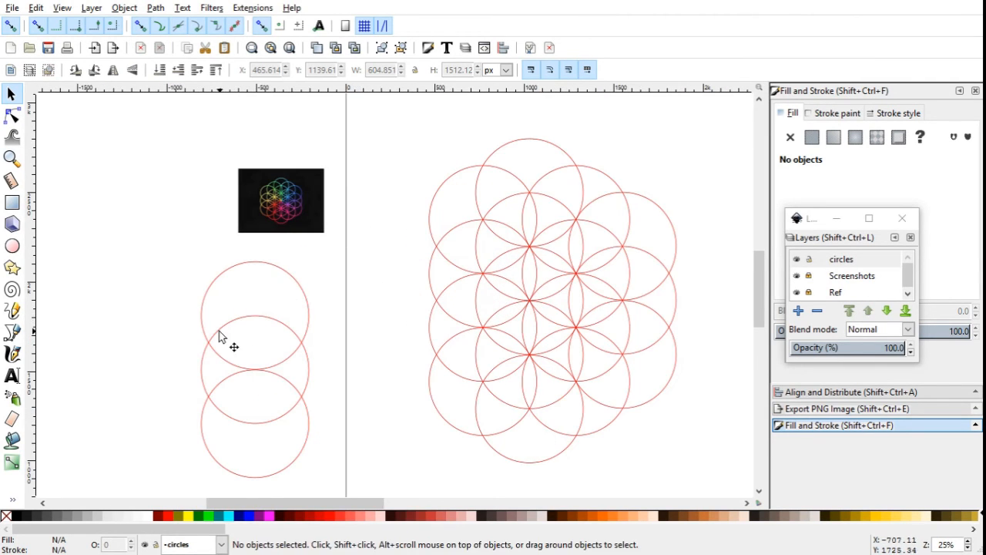
{"action": "left_click_drag", "start_coordinate": [249, 319], "coordinate": [304, 289]}
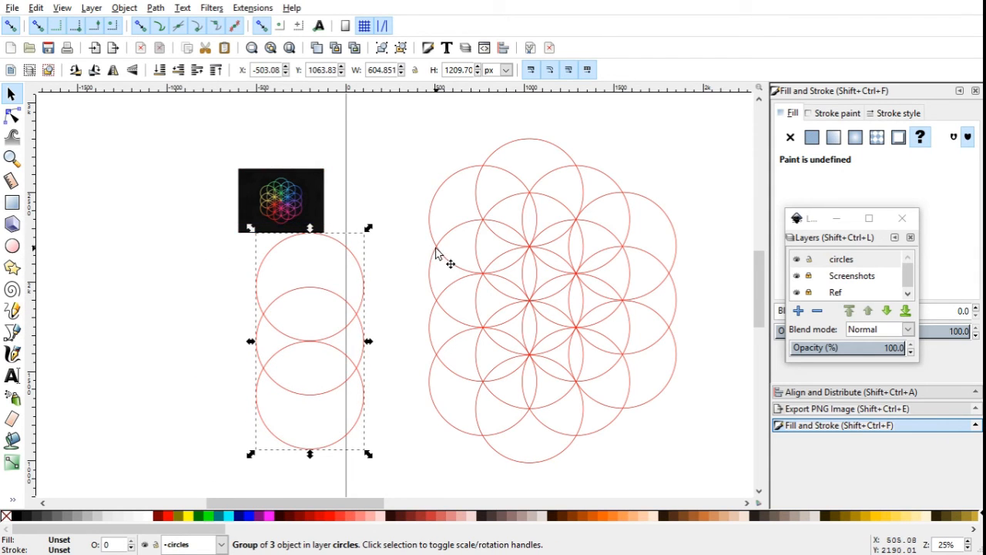
{"action": "scroll", "coordinate": [439, 254], "scroll_direction": "up", "scroll_amount": 2}
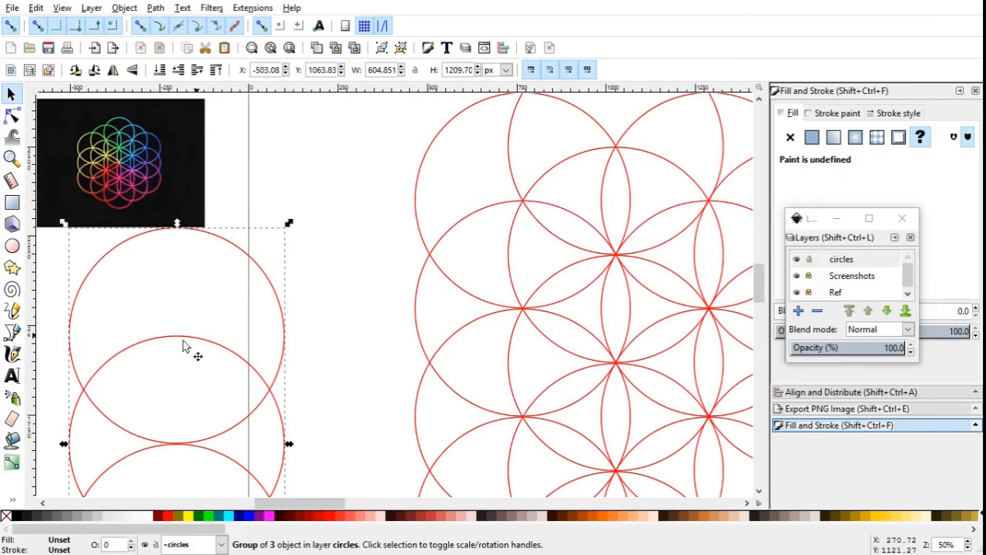
{"action": "left_click_drag", "start_coordinate": [141, 346], "coordinate": [406, 264]}
{"action": "left_click", "coordinate": [275, 280]}
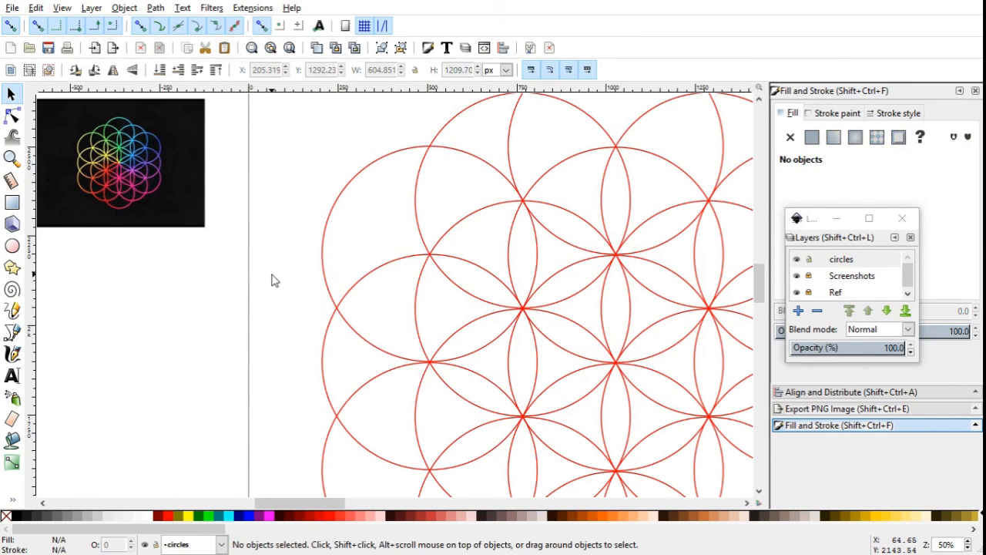
{"action": "scroll", "coordinate": [375, 218], "scroll_direction": "down", "scroll_amount": 4}
{"action": "scroll", "coordinate": [478, 224], "scroll_direction": "up", "scroll_amount": 1}
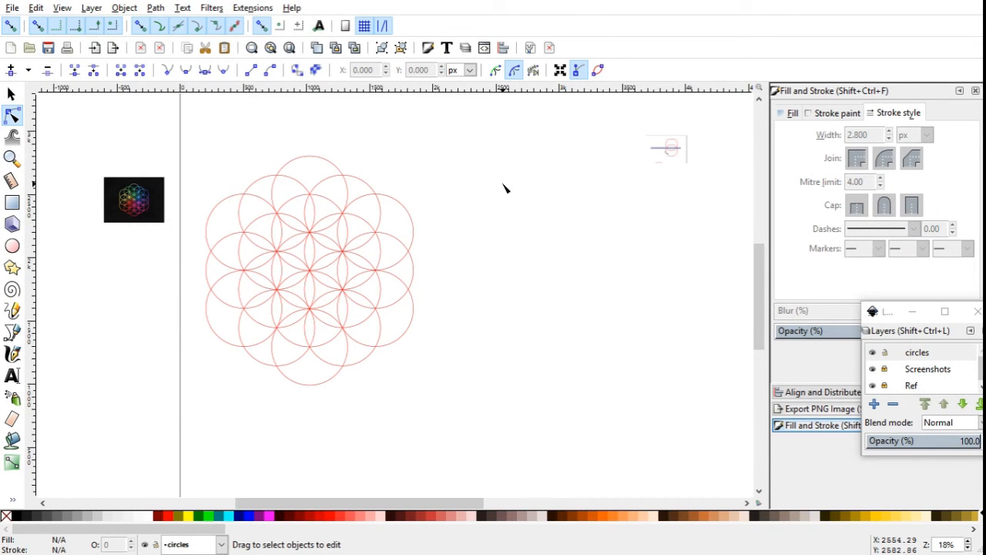
Step: Select all five circle-column groups of the flower design and combine them into a single path
{"action": "left_click", "coordinate": [11, 93]}
{"action": "left_click_drag", "start_coordinate": [461, 120], "coordinate": [197, 411]}
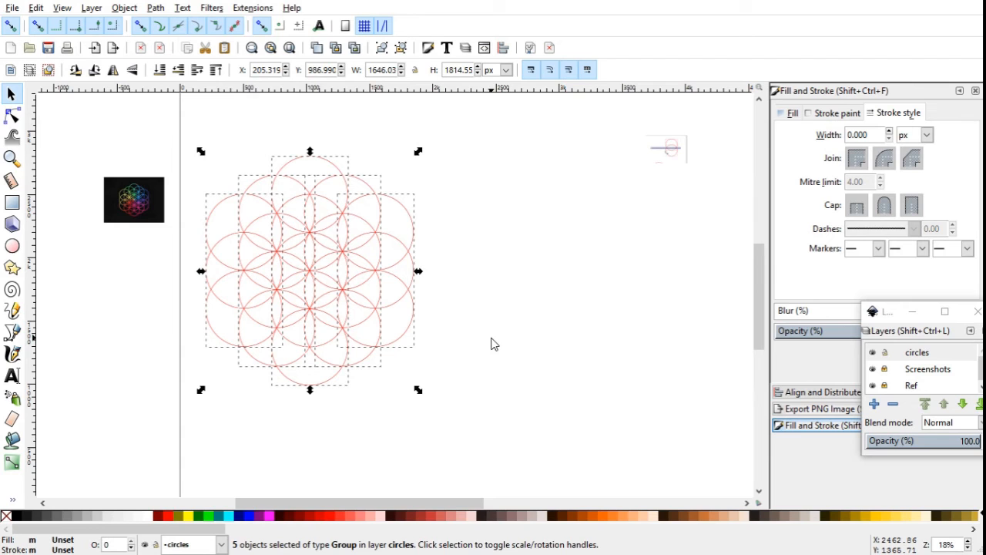
{"action": "key", "text": "ctrl+k"}
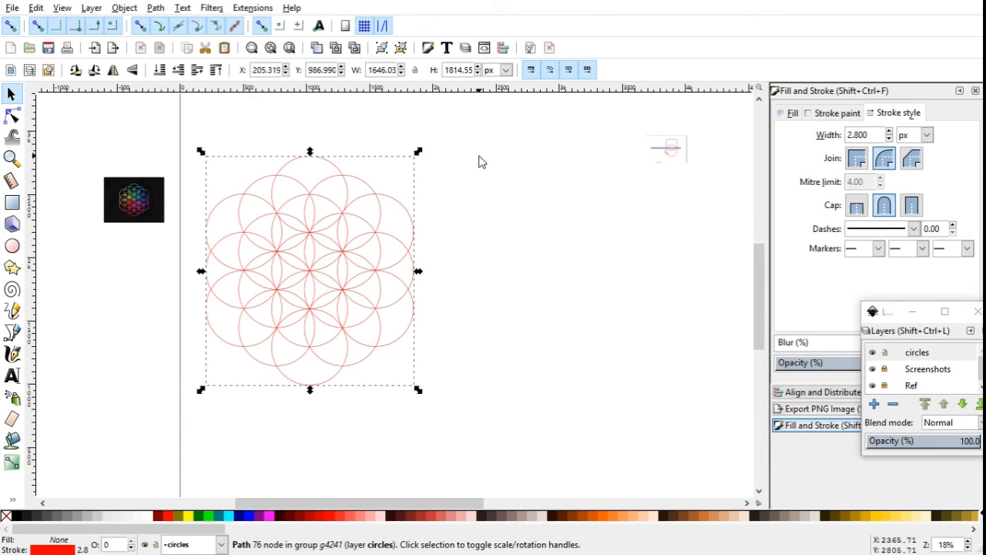
Step: Set the combined flower path's stroke width to 15 px and convert its stroke to a path for node editing
{"action": "left_click", "coordinate": [790, 114]}
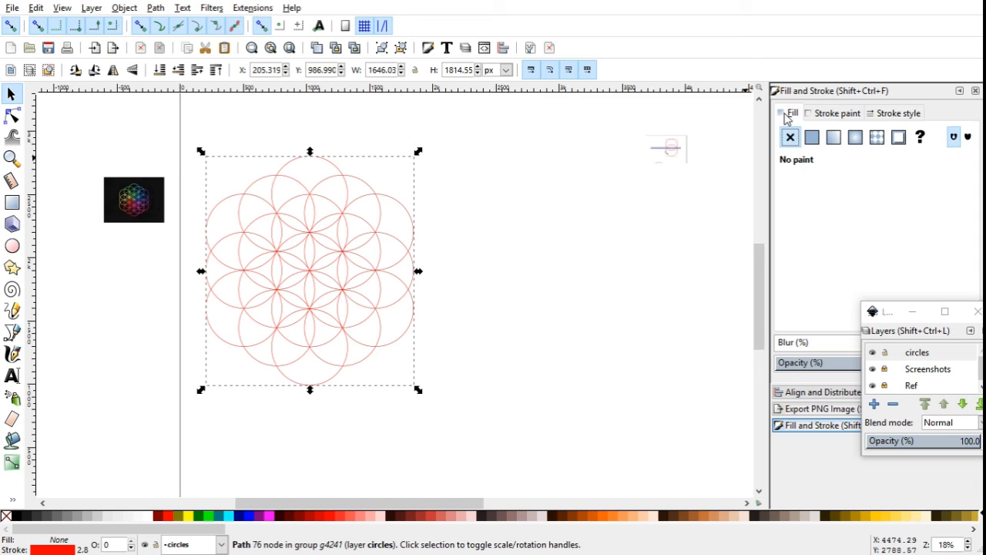
{"action": "left_click", "coordinate": [834, 114]}
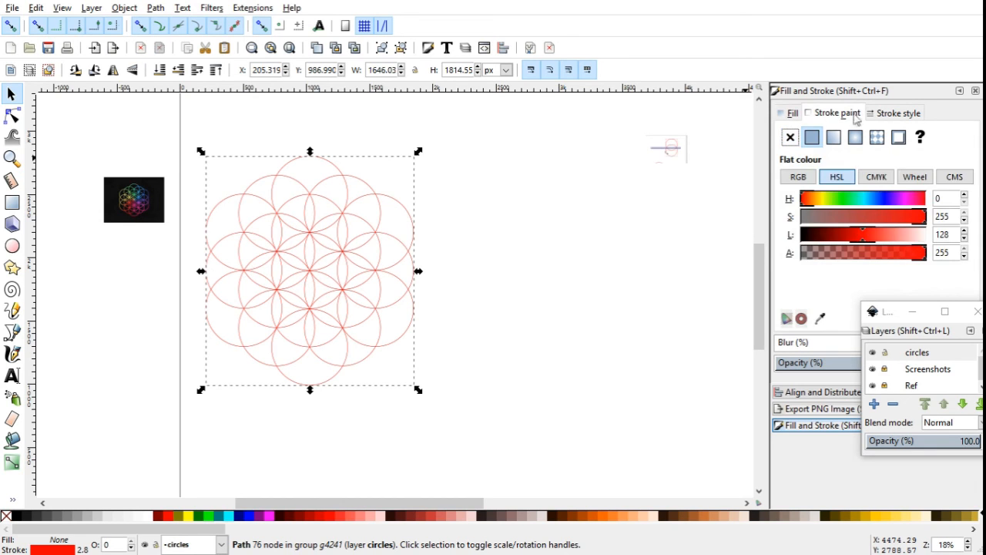
{"action": "left_click", "coordinate": [896, 114]}
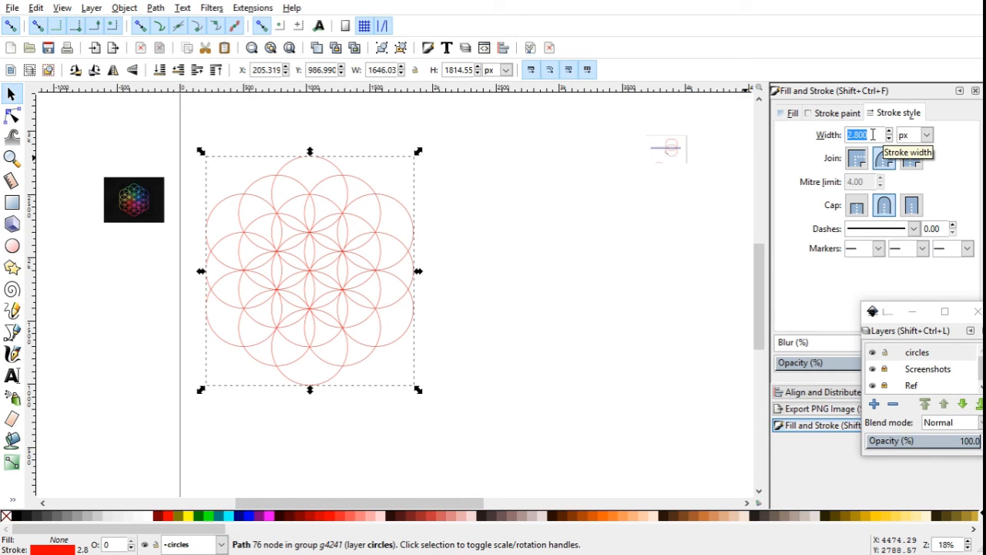
{"action": "left_click", "coordinate": [873, 135]}
{"action": "left_click_drag", "start_coordinate": [873, 135], "coordinate": [840, 136]}
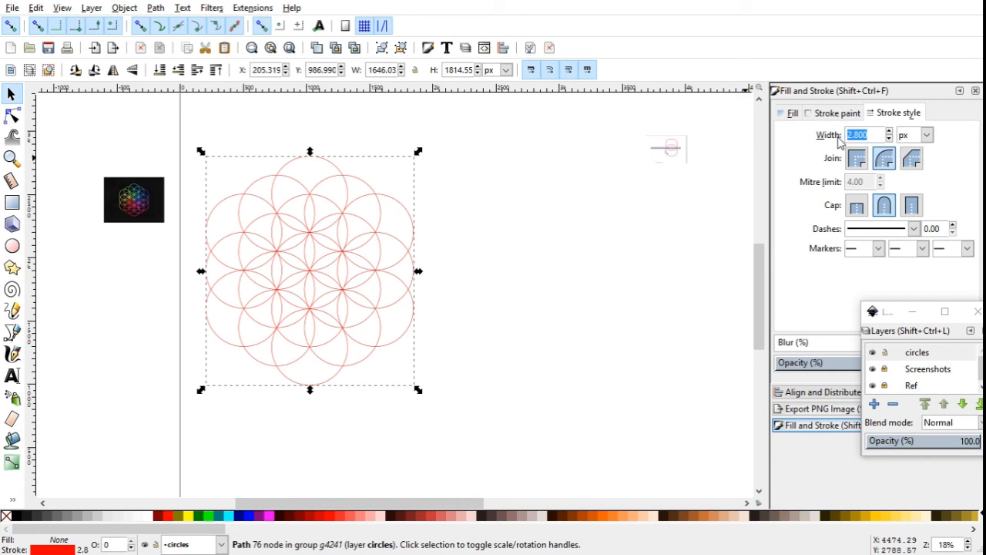
{"action": "type", "text": "15"}
{"action": "key", "text": "Return"}
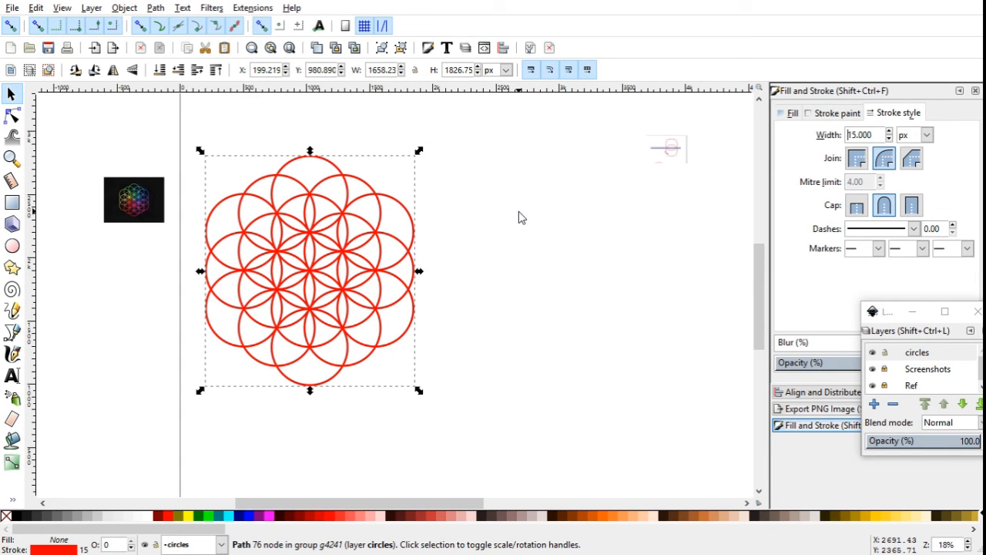
{"action": "left_click", "coordinate": [11, 118]}
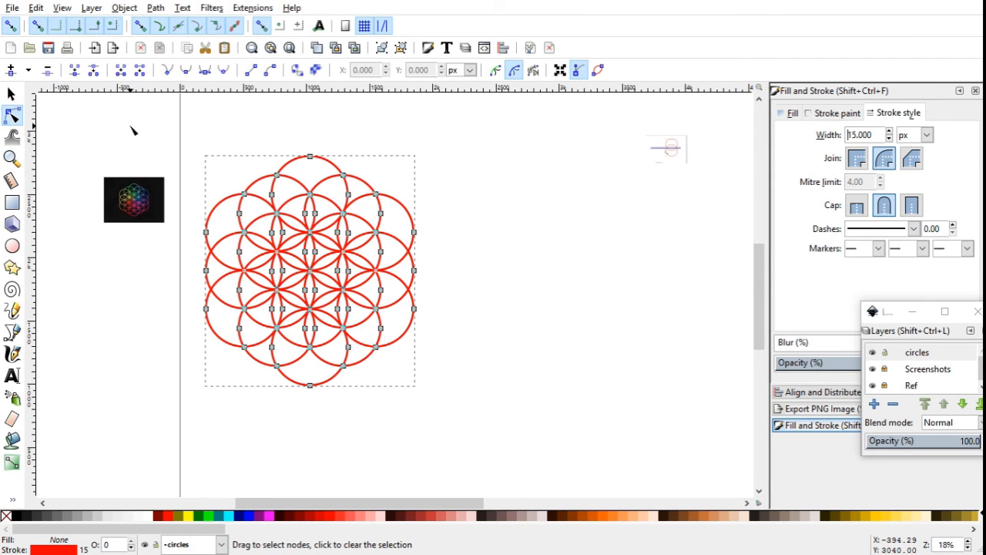
{"action": "left_click", "coordinate": [317, 70]}
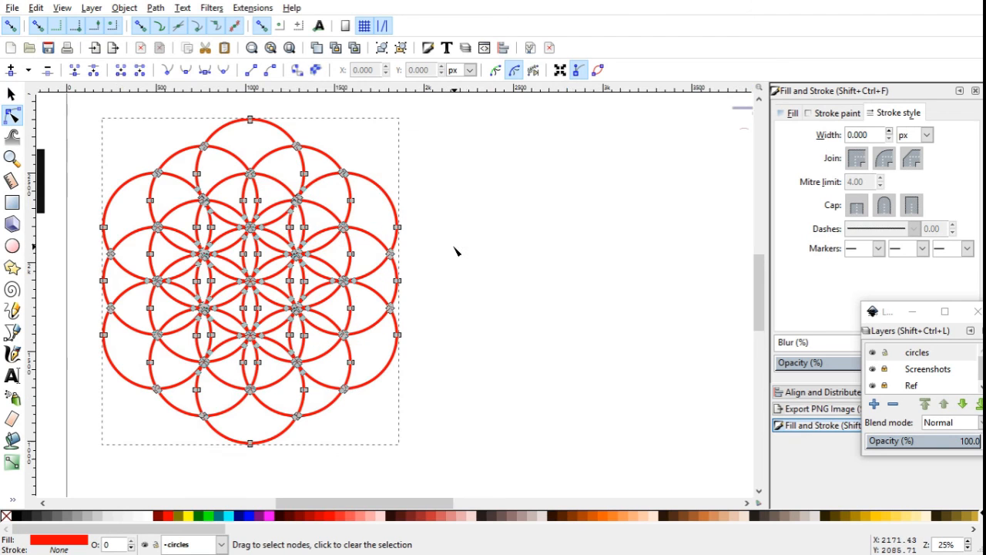
Step: Give the converted flower outline a blue stroke 2 px wide and remove its fill
{"action": "scroll", "coordinate": [455, 249], "scroll_direction": "up", "scroll_amount": 1, "text": "ctrl"}
{"action": "scroll", "coordinate": [366, 247], "scroll_direction": "up", "scroll_amount": 2, "text": "ctrl"}
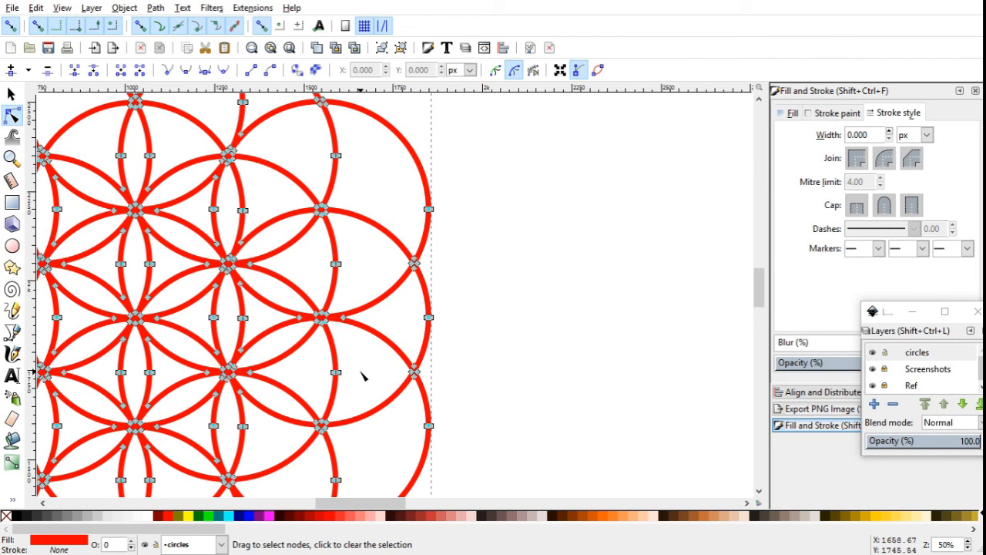
{"action": "left_click", "coordinate": [251, 521], "text": "shift"}
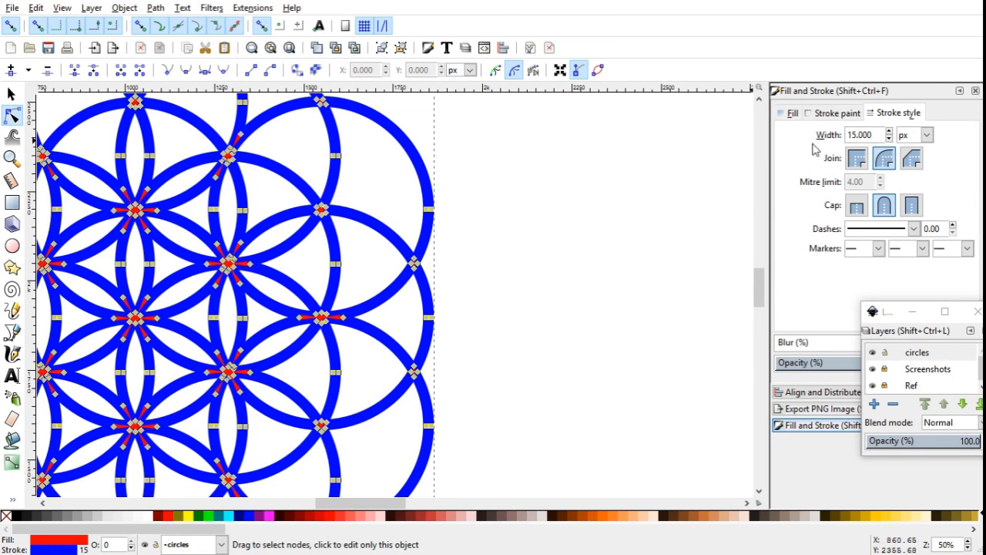
{"action": "left_click_drag", "start_coordinate": [883, 135], "coordinate": [816, 136]}
{"action": "type", "text": "2"}
{"action": "key", "text": "Return"}
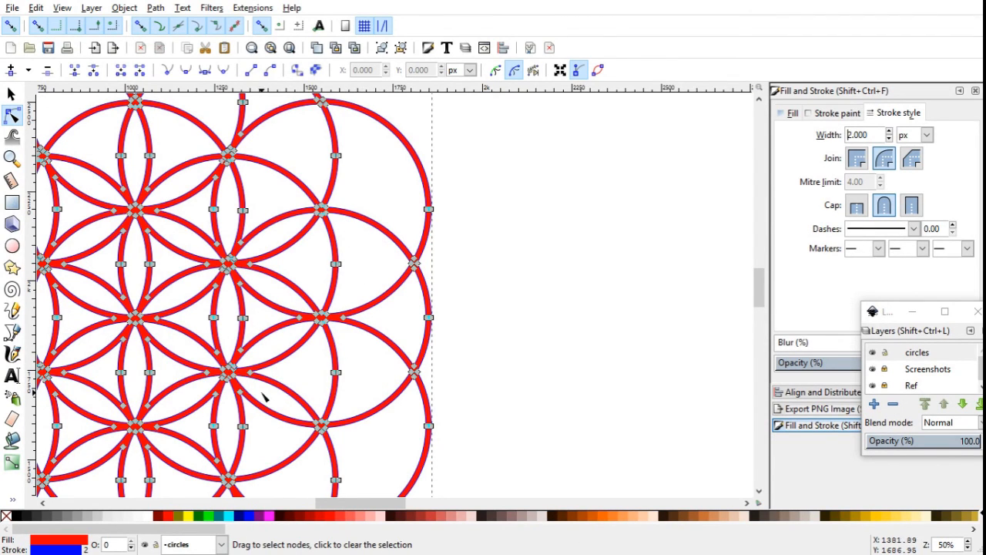
{"action": "left_click", "coordinate": [6, 518]}
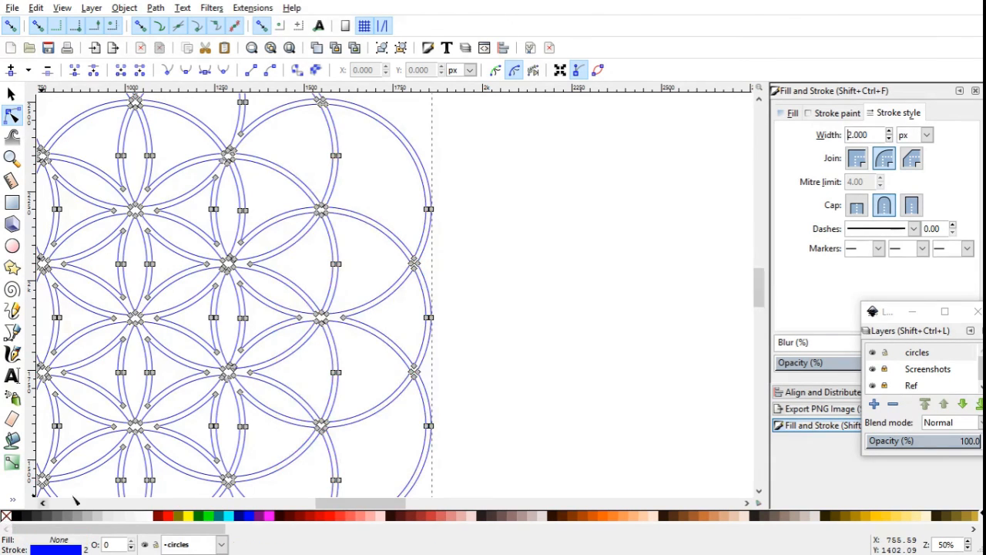